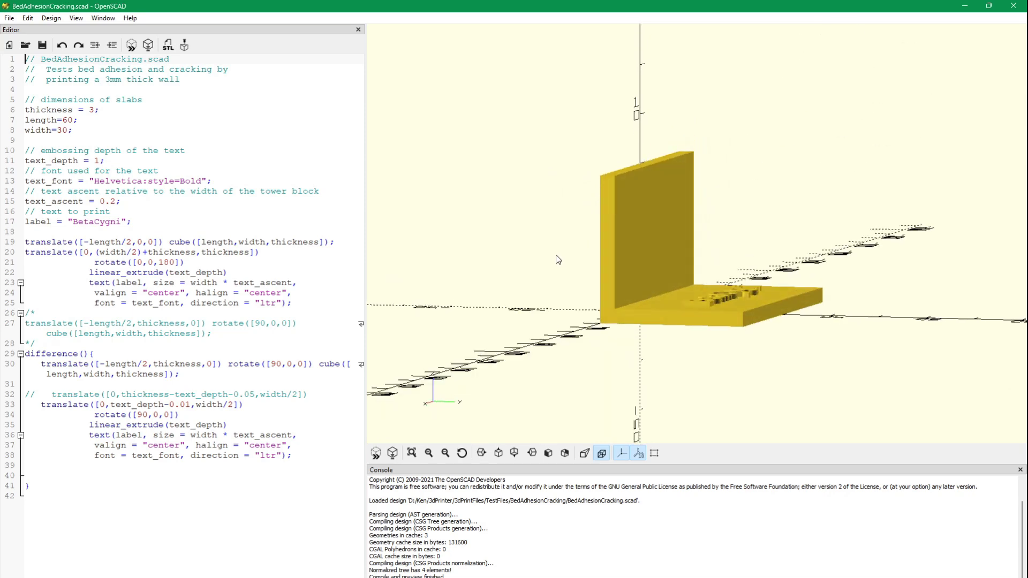
- Inspect the BetaCygni text piece, run the F6 CGAL render, then orbit the rendered wall
mouse_move(556, 259)
mouse_down()
mouse_move(551, 239)
mouse_move(553, 276)
mouse_move(611, 261)
mouse_move(563, 256)
mouse_move(608, 257)
mouse_move(569, 258)
mouse_move(591, 232)
mouse_move(585, 229)
mouse_up()
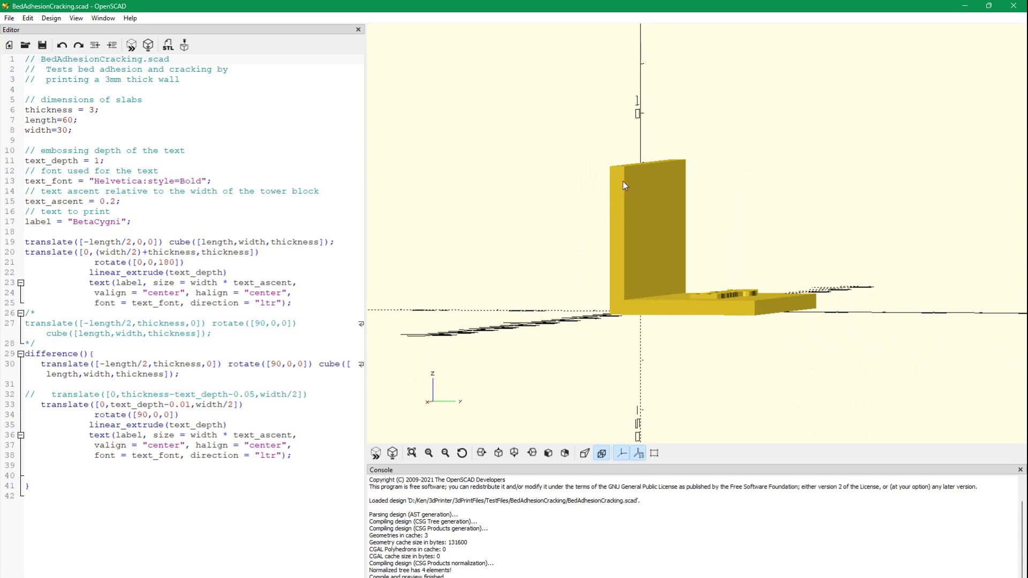
drag(623, 186, 623, 208)
mouse_move(704, 336)
mouse_down()
mouse_move(665, 351)
mouse_move(734, 302)
mouse_up()
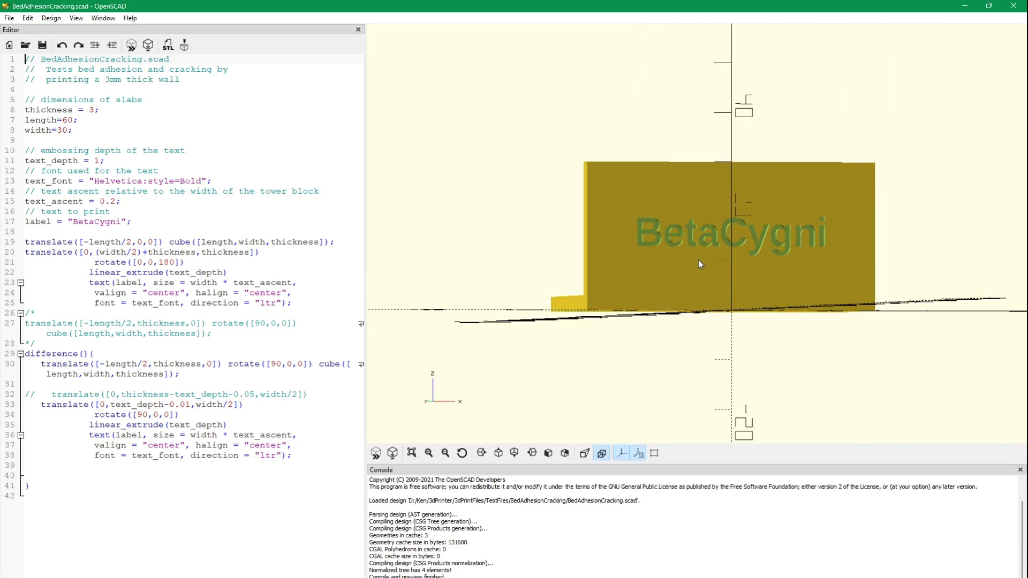
mouse_move(698, 259)
mouse_down()
mouse_move(616, 271)
mouse_move(640, 291)
mouse_move(635, 305)
mouse_move(659, 271)
mouse_move(649, 274)
mouse_up()
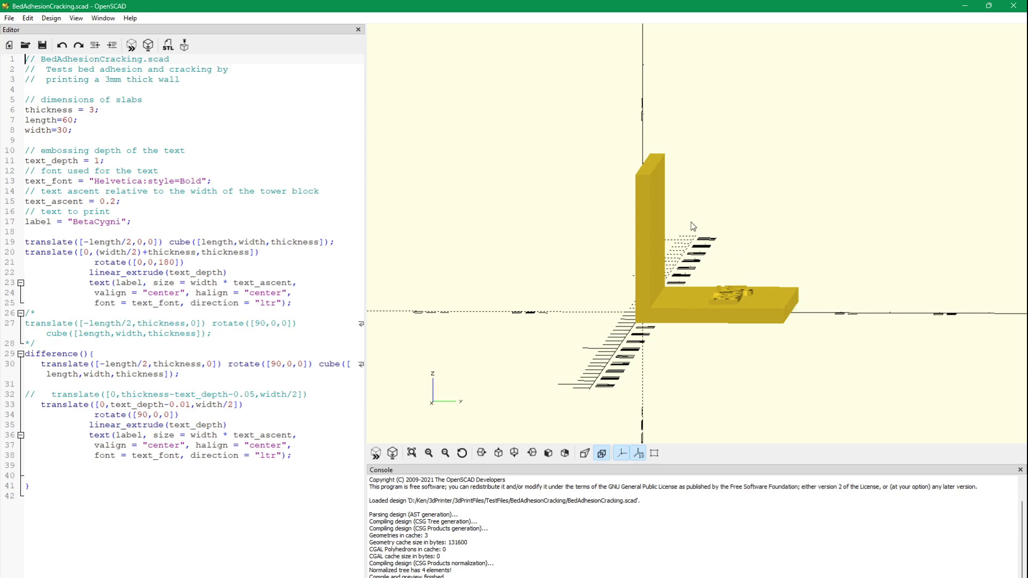
mouse_move(647, 186)
mouse_down()
mouse_move(686, 186)
mouse_move(653, 174)
mouse_move(656, 185)
mouse_up()
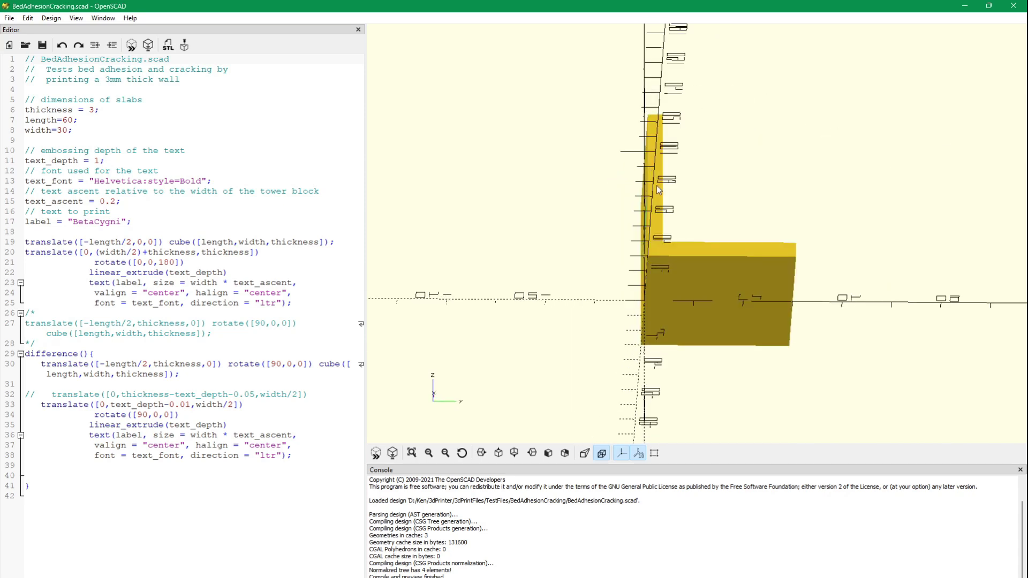
mouse_move(767, 321)
mouse_down()
mouse_move(746, 279)
mouse_move(732, 347)
mouse_move(740, 365)
mouse_move(798, 363)
mouse_move(757, 358)
mouse_up()
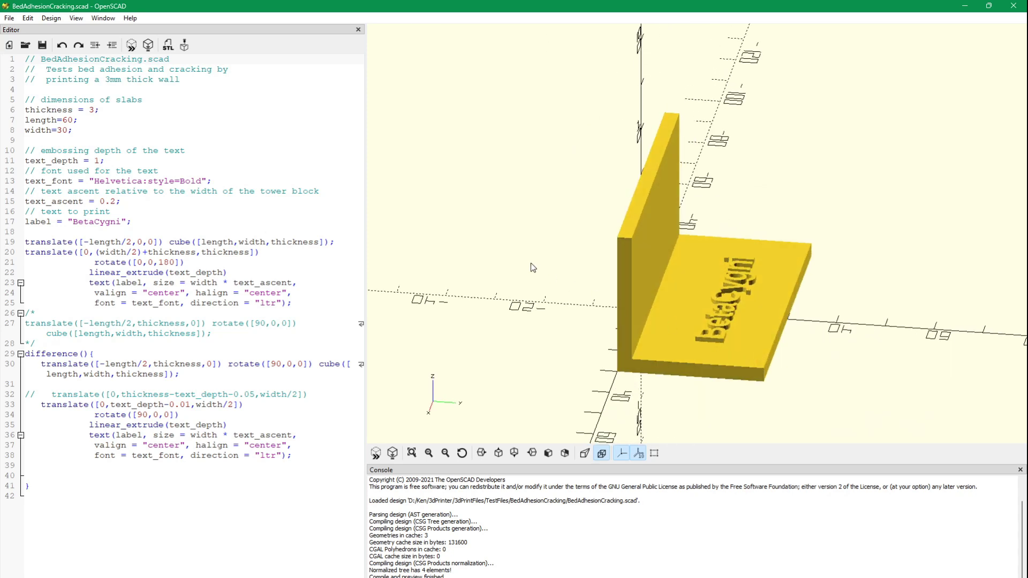
click(148, 46)
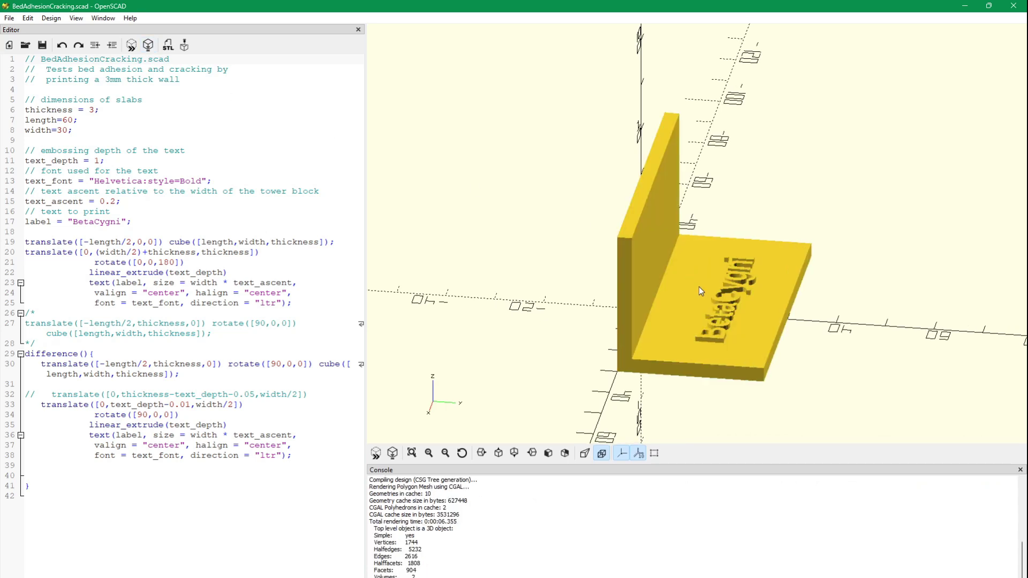
mouse_move(699, 287)
mouse_down()
mouse_move(720, 284)
mouse_move(546, 237)
mouse_up()
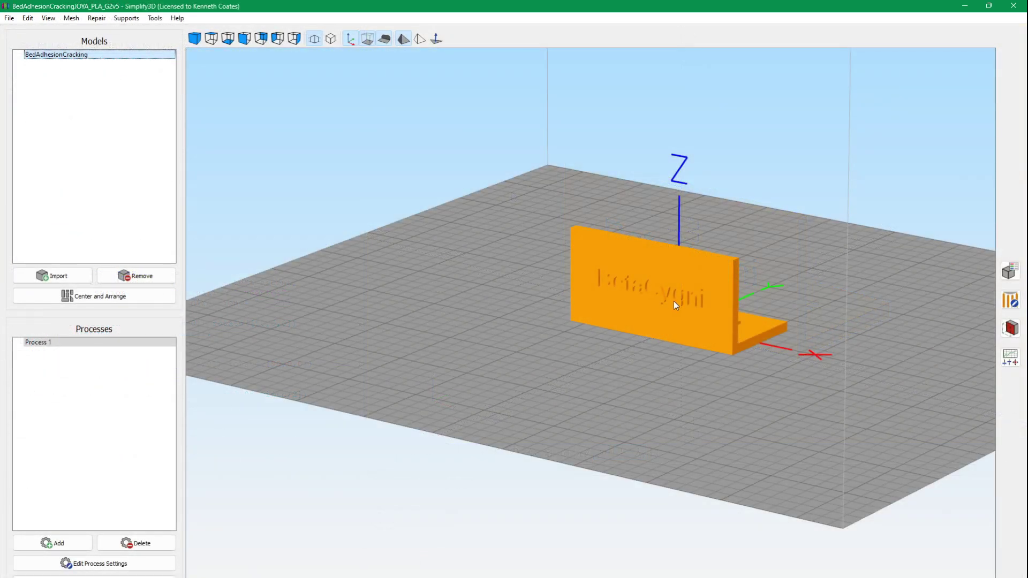
mouse_move(662, 268)
mouse_down()
mouse_move(521, 273)
mouse_move(471, 291)
mouse_up()
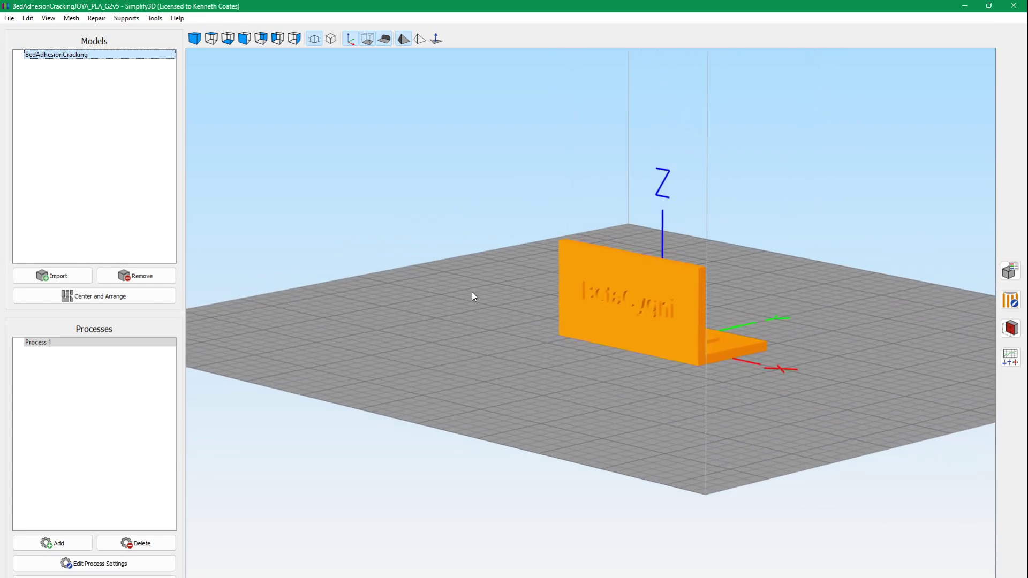
double_click(57, 344)
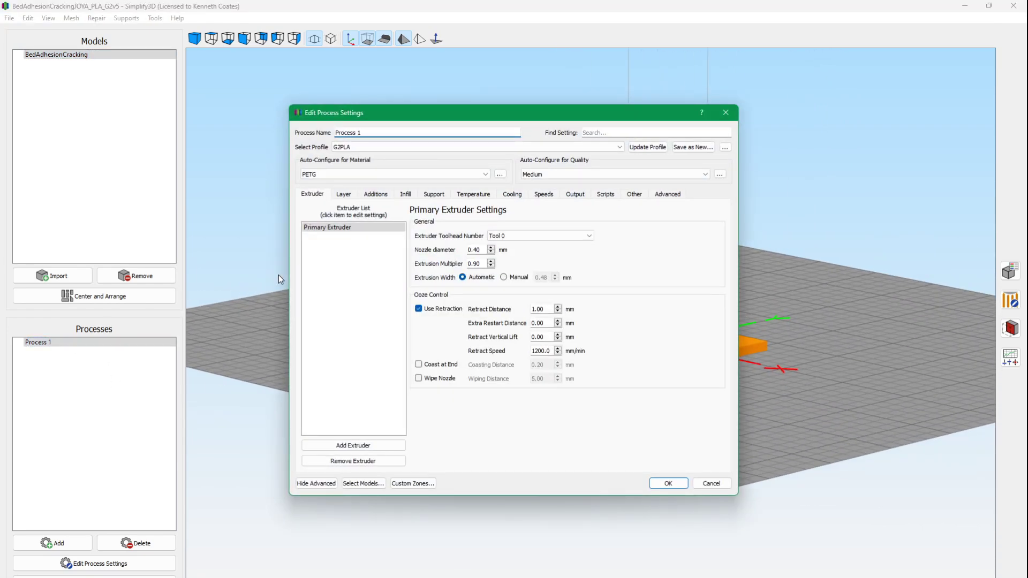
click(474, 195)
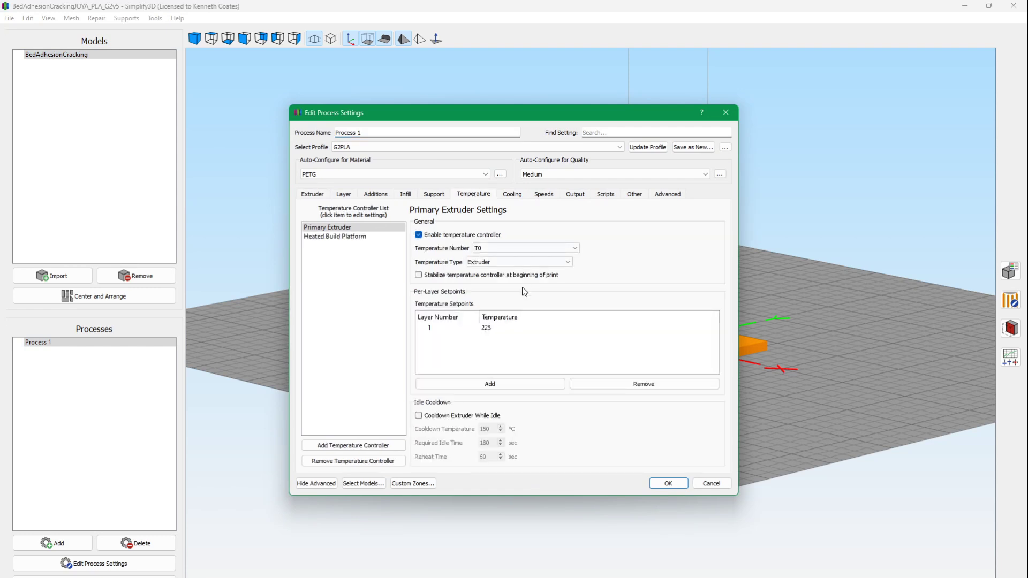
mouse_move(487, 329)
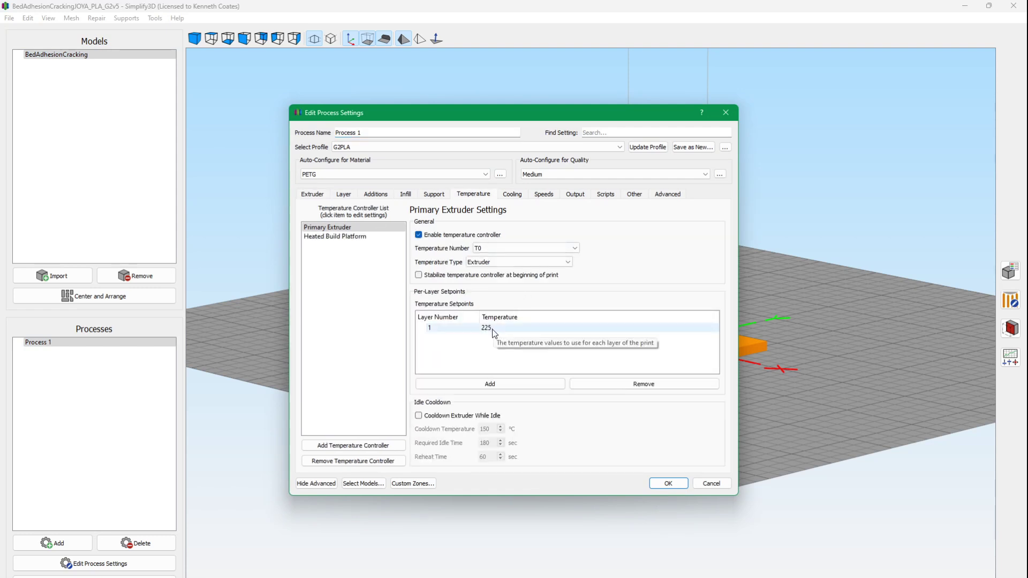
click(360, 238)
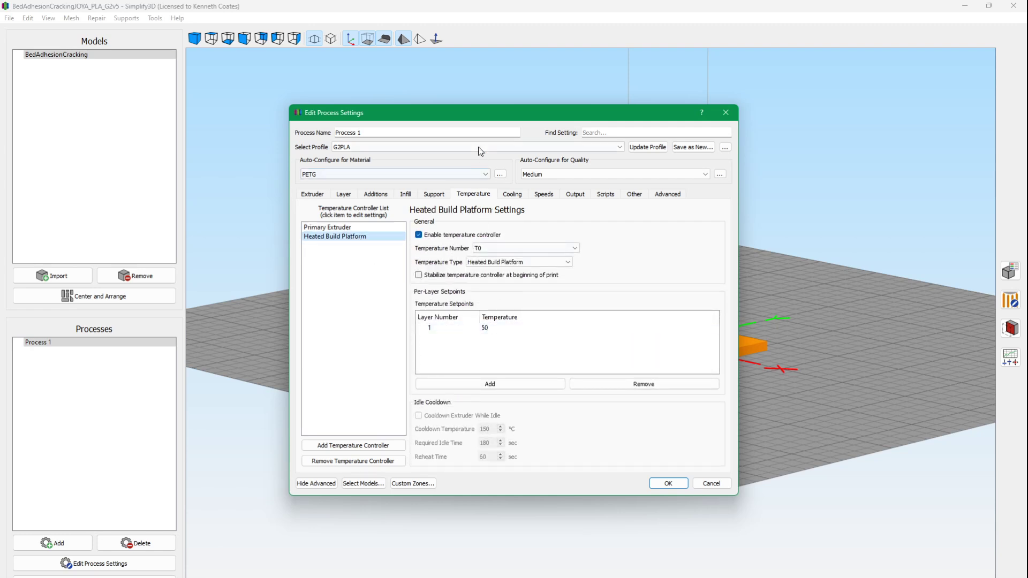
drag(478, 115, 289, 115)
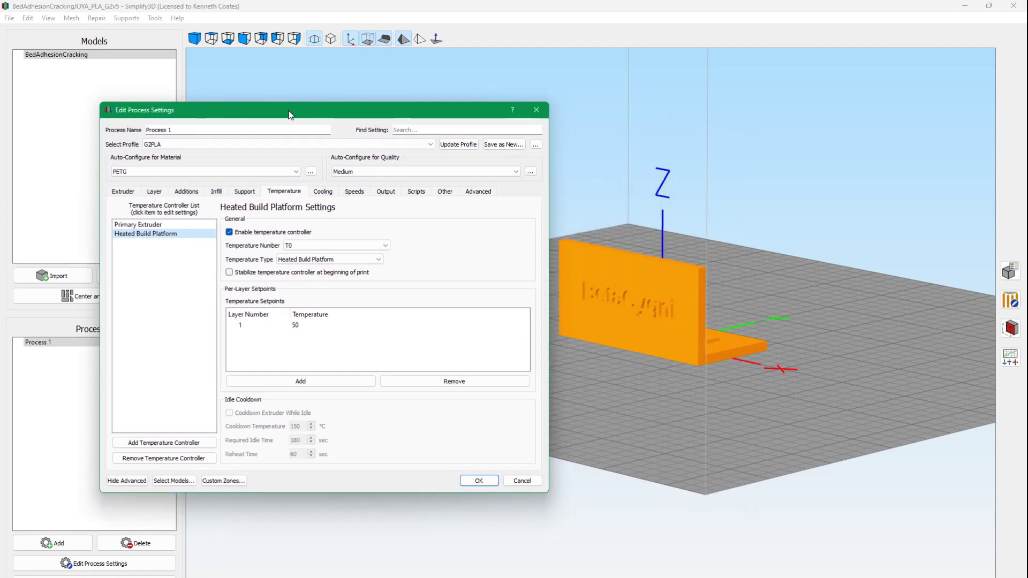
drag(290, 114, 307, 119)
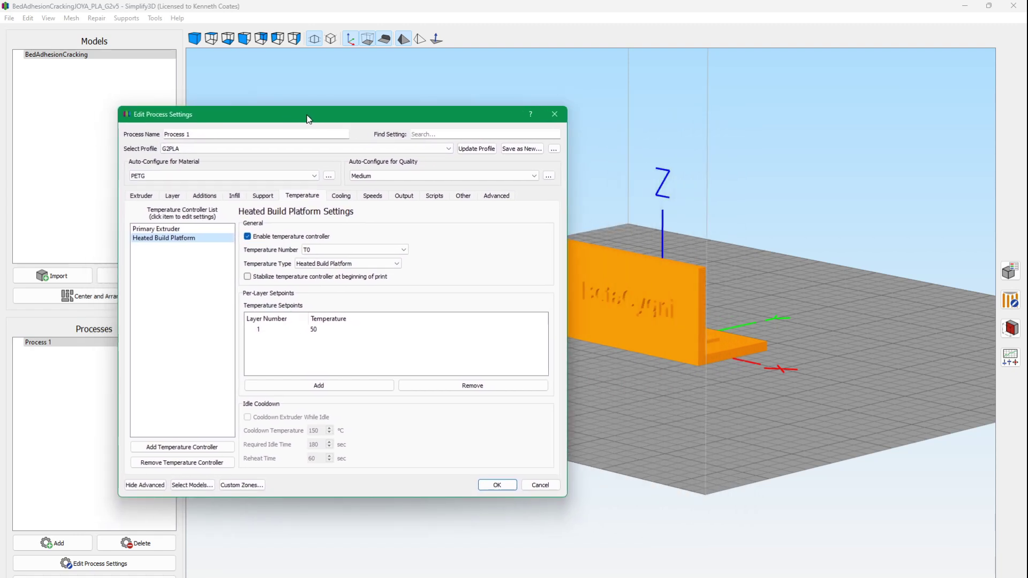
click(341, 195)
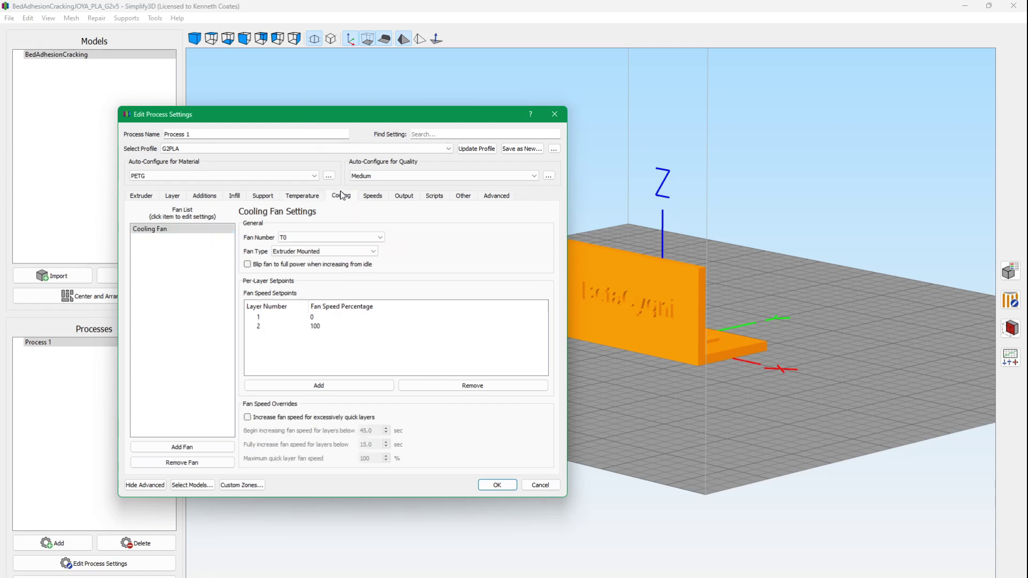
click(373, 197)
click(498, 486)
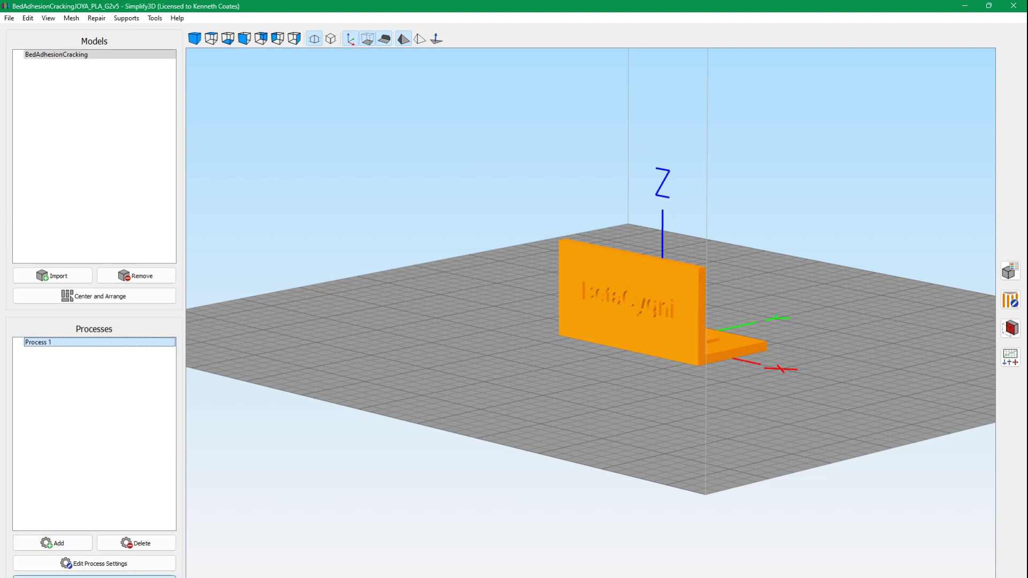
click(94, 577)
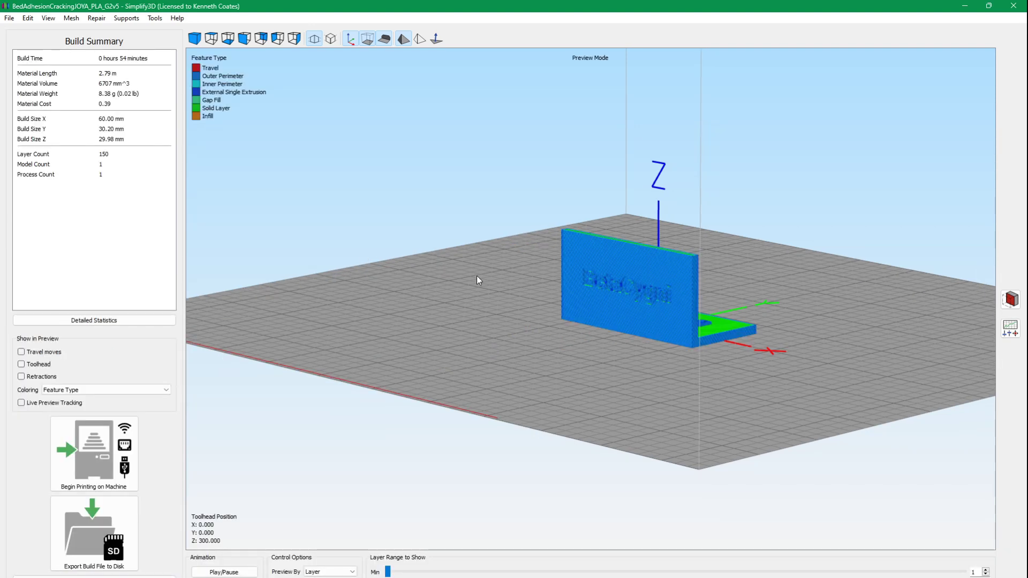
drag(476, 280, 467, 277)
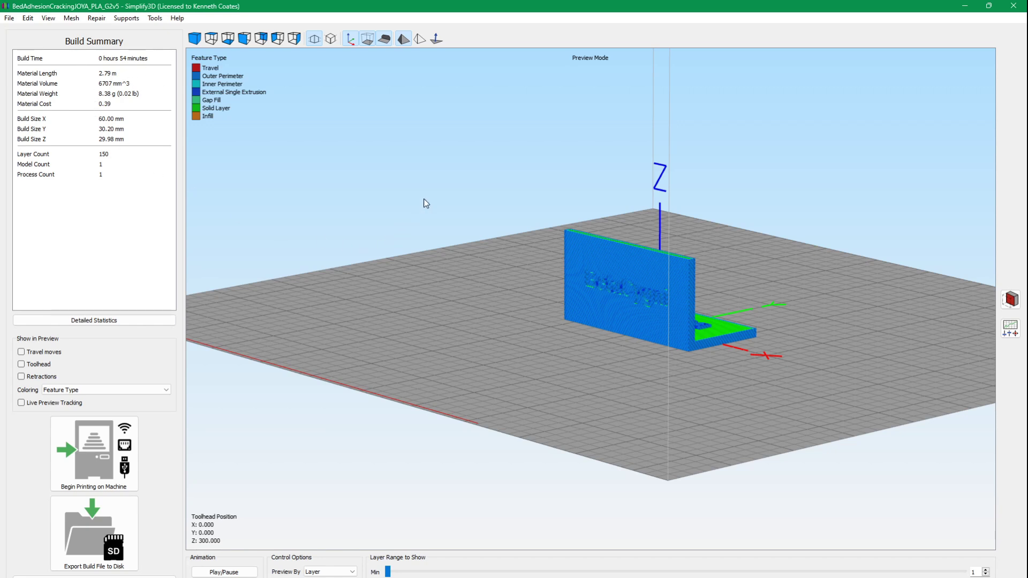
mouse_move(424, 199)
mouse_down()
mouse_move(606, 358)
mouse_move(705, 353)
mouse_move(565, 323)
mouse_move(591, 306)
mouse_move(667, 312)
mouse_move(555, 309)
mouse_up()
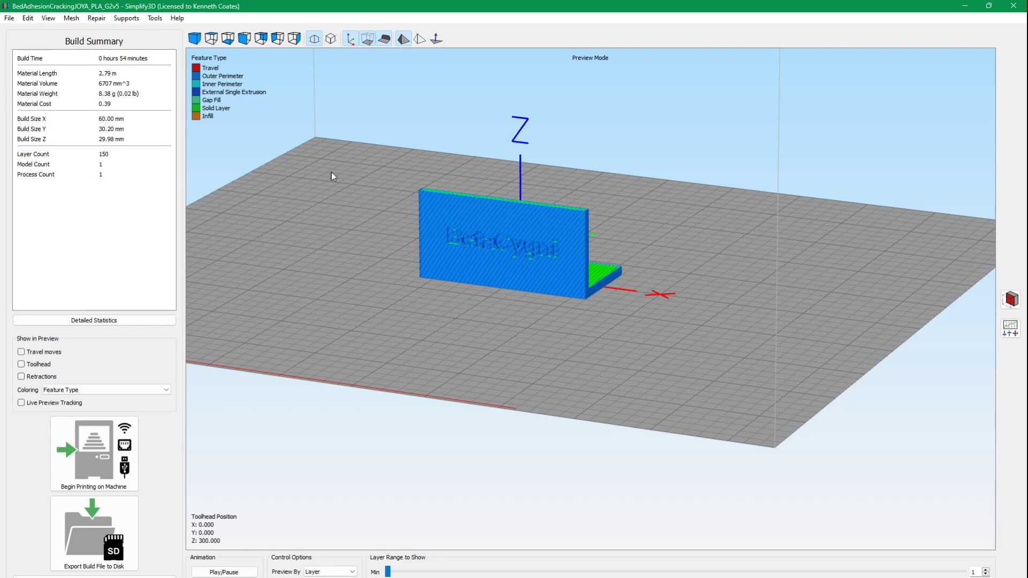
drag(418, 243, 359, 257)
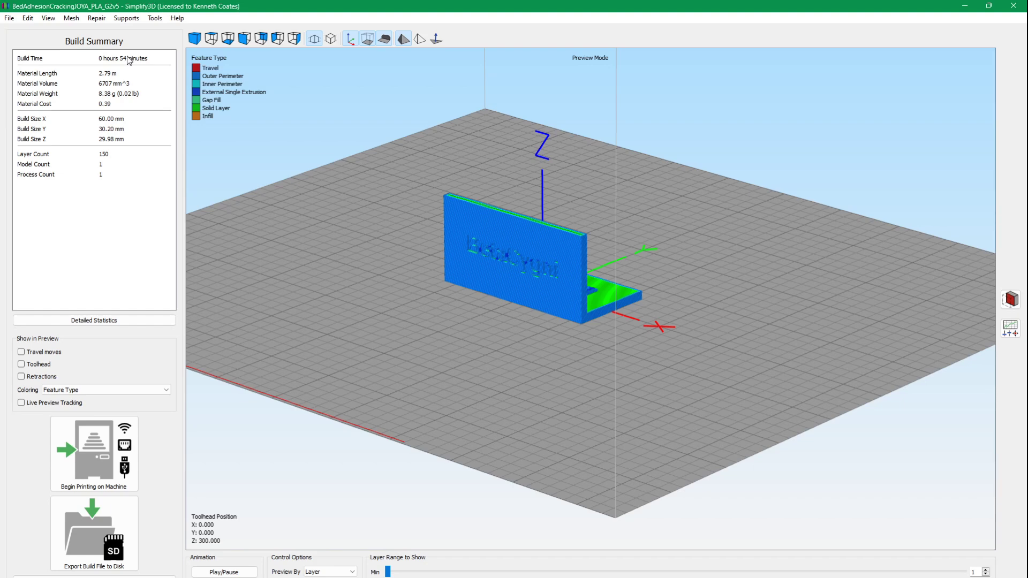
drag(517, 274, 449, 250)
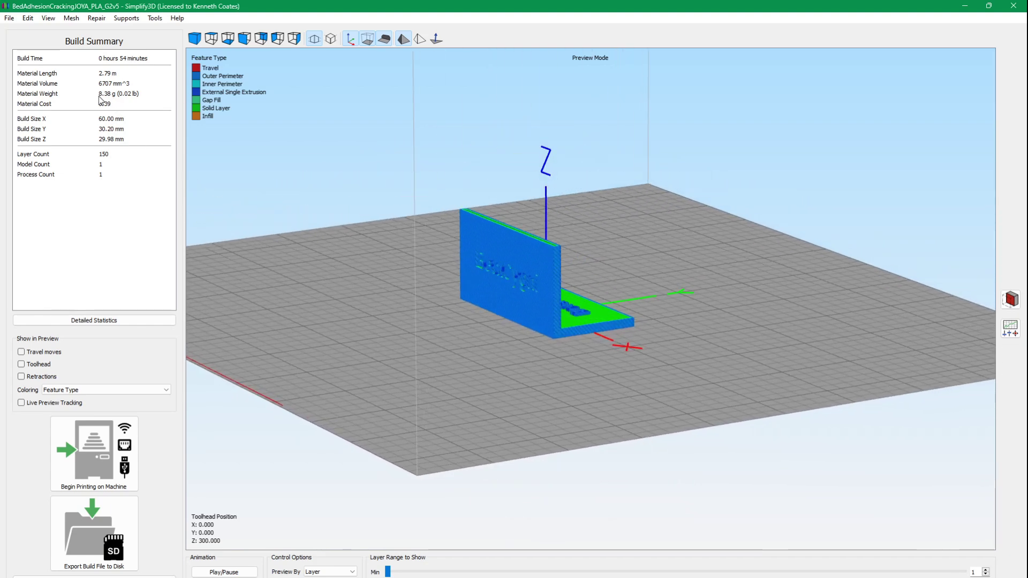
mouse_move(356, 271)
mouse_down()
mouse_move(313, 295)
mouse_move(493, 316)
mouse_move(363, 252)
mouse_move(333, 255)
mouse_move(403, 291)
mouse_up()
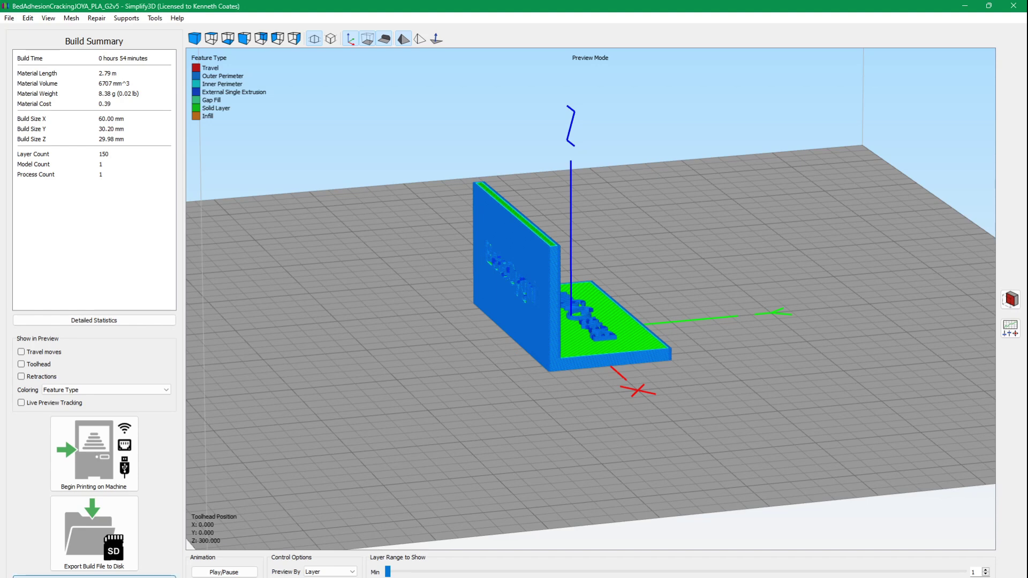
click(94, 575)
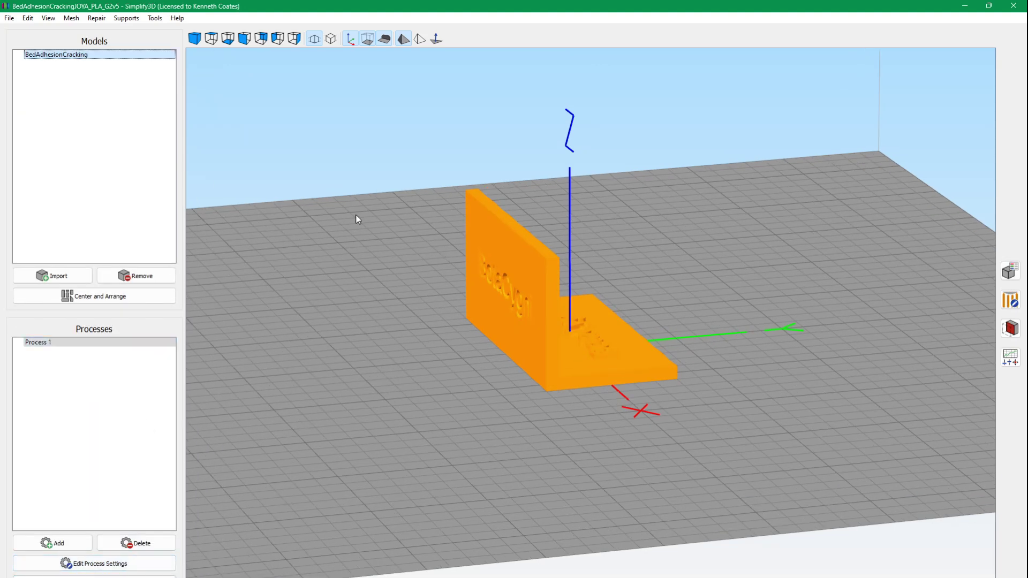
- Switch Process 1 to the G2PLA0.3 profile, confirm 0.3 mm layer height, and apply
double_click(93, 341)
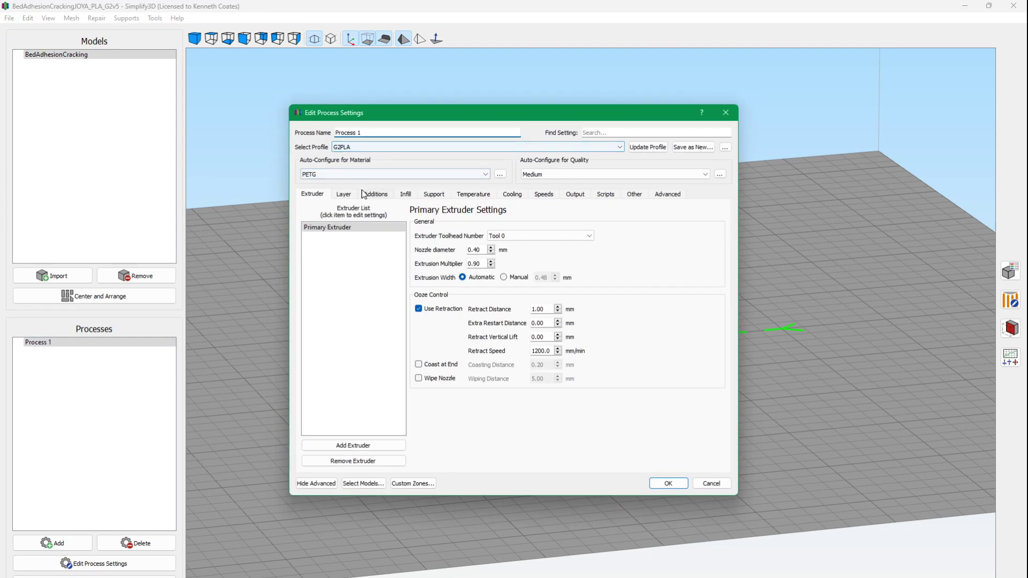
click(344, 194)
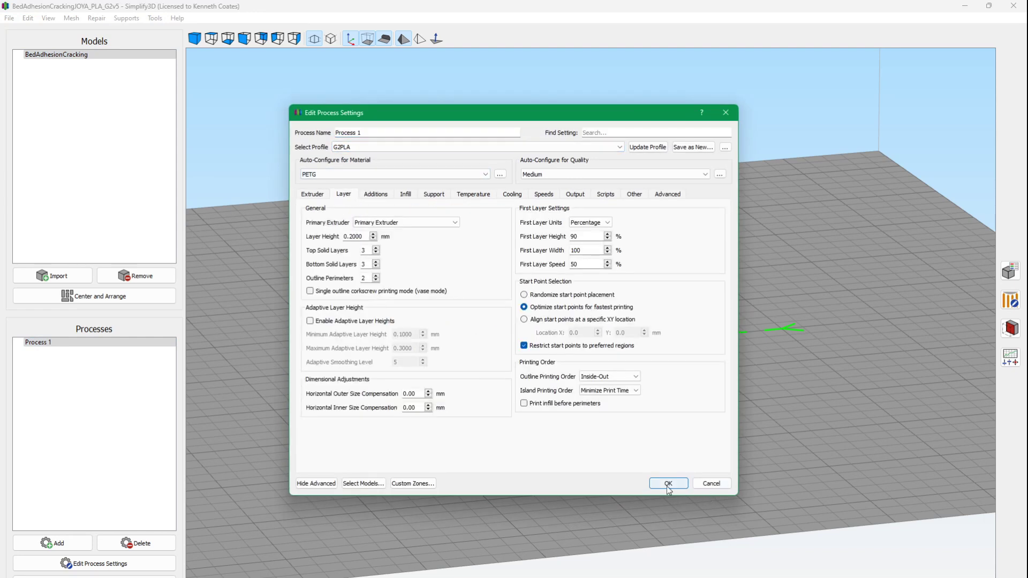
click(374, 148)
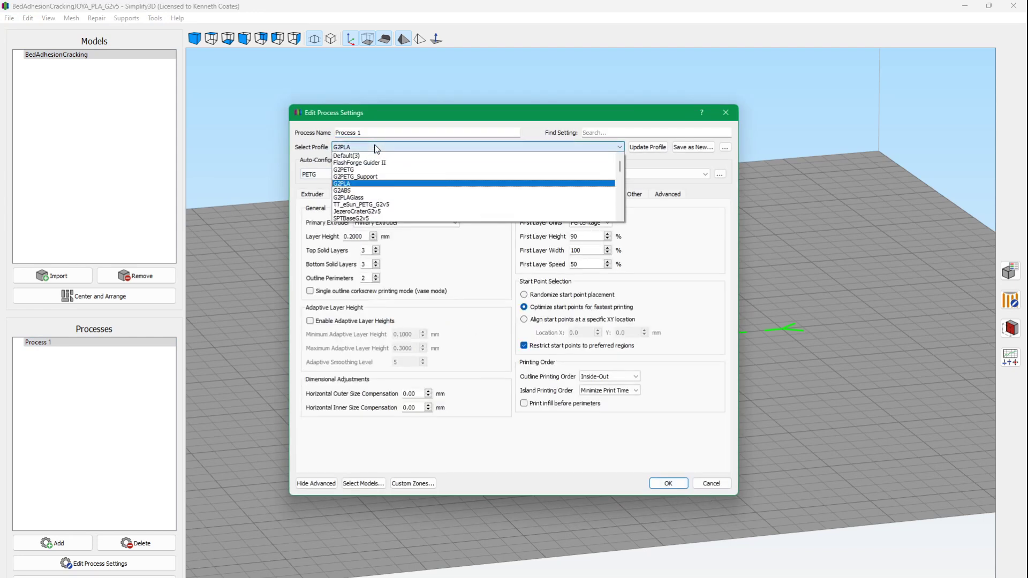
scroll(391, 188, down, 2)
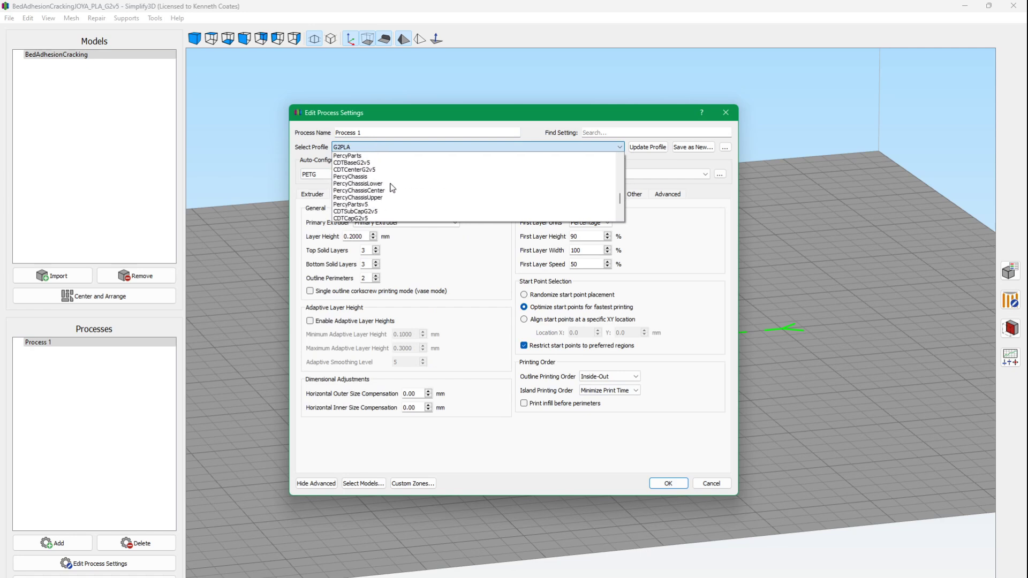
scroll(391, 188, down, 1)
click(390, 218)
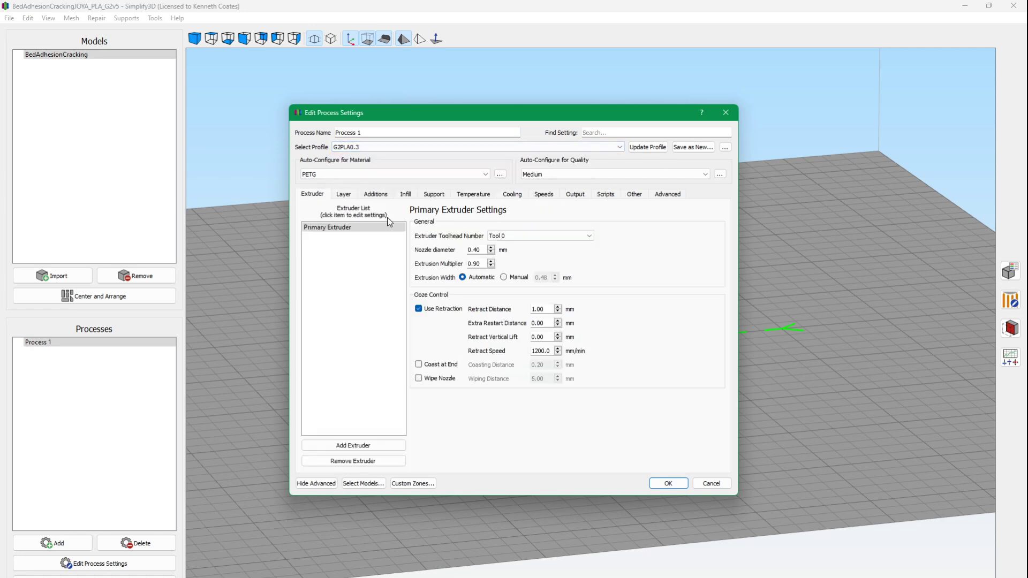
click(347, 196)
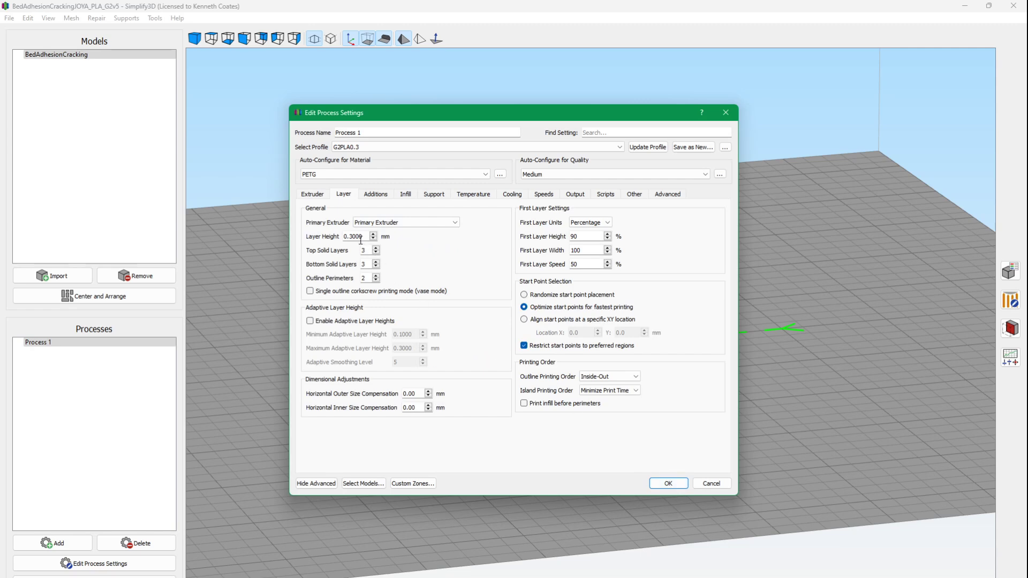
click(667, 484)
drag(413, 423, 376, 392)
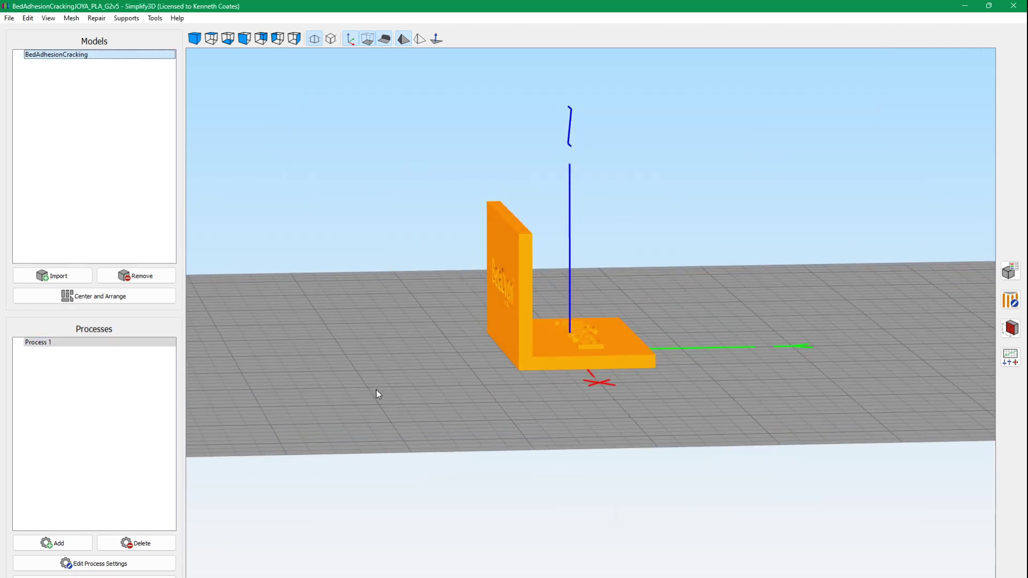
mouse_move(497, 303)
mouse_down()
mouse_move(455, 287)
mouse_move(462, 333)
mouse_move(385, 372)
mouse_move(341, 367)
mouse_move(613, 363)
mouse_move(498, 285)
mouse_up()
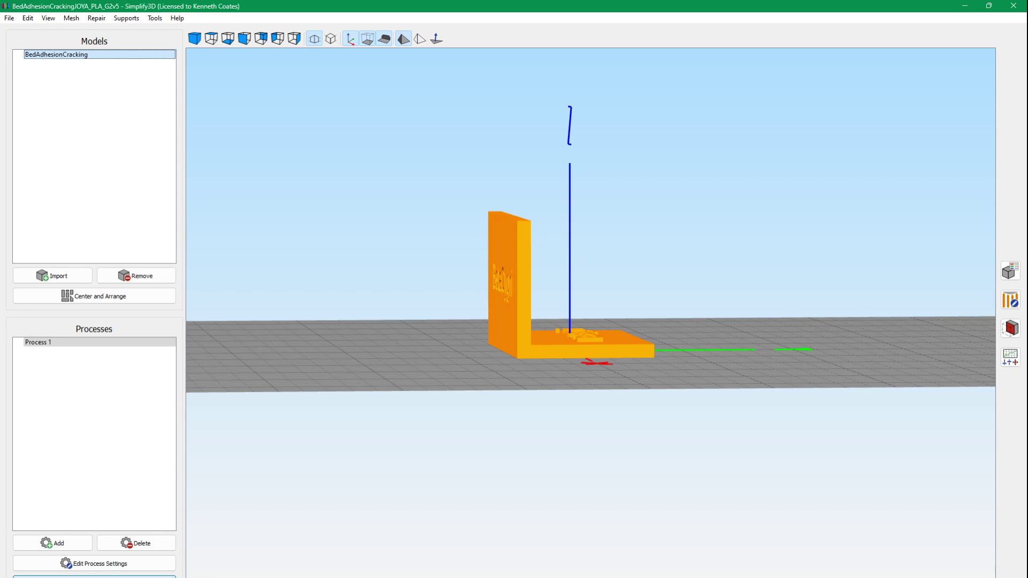
click(93, 577)
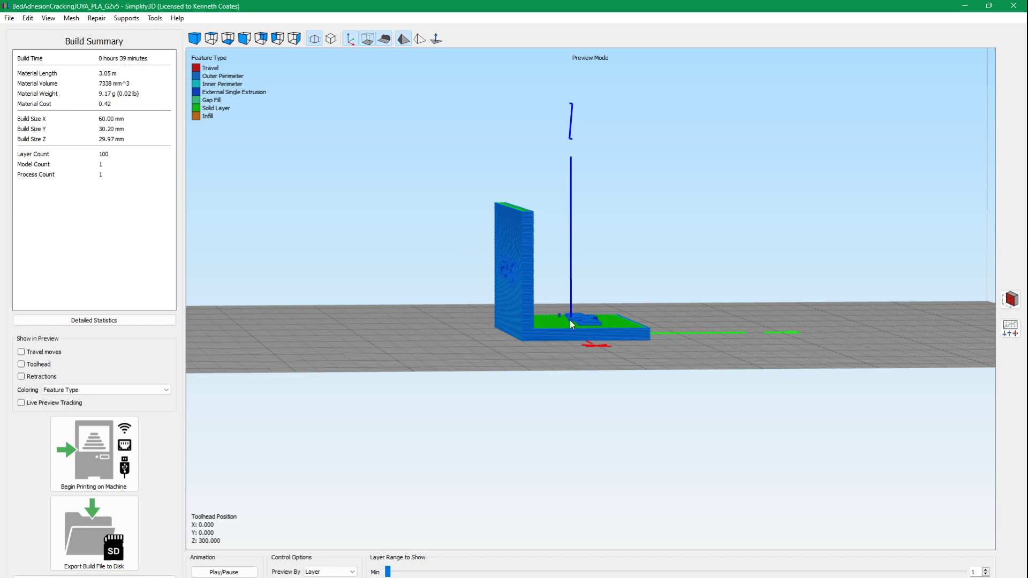
drag(569, 321, 533, 359)
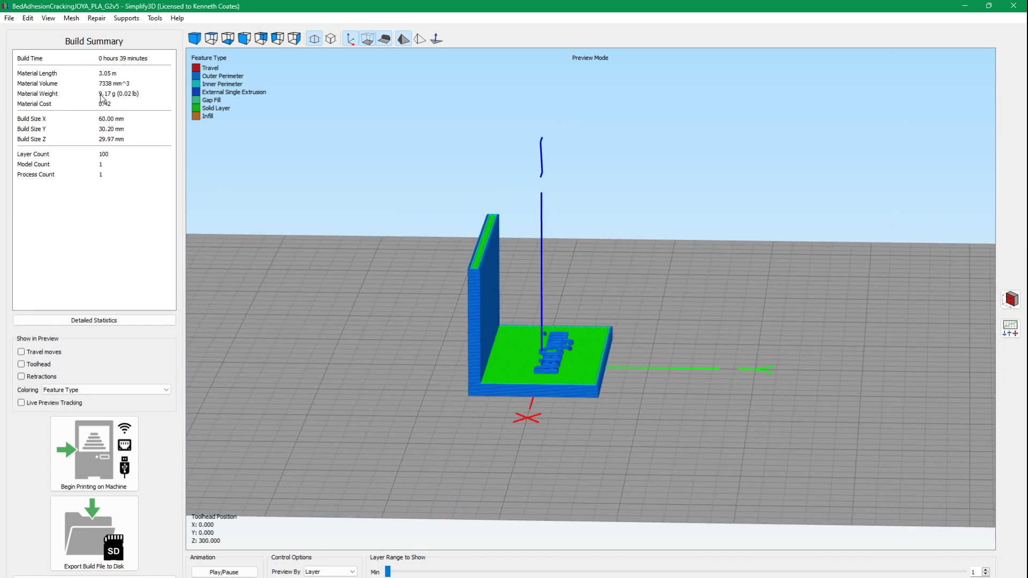
drag(435, 310, 444, 326)
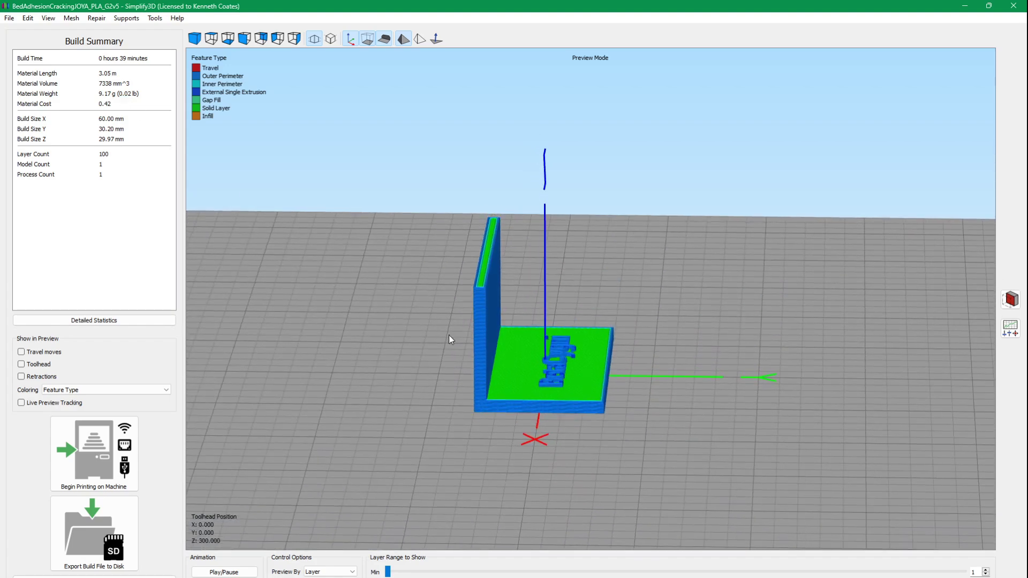
scroll(568, 356, up, 3)
scroll(567, 356, up, 3)
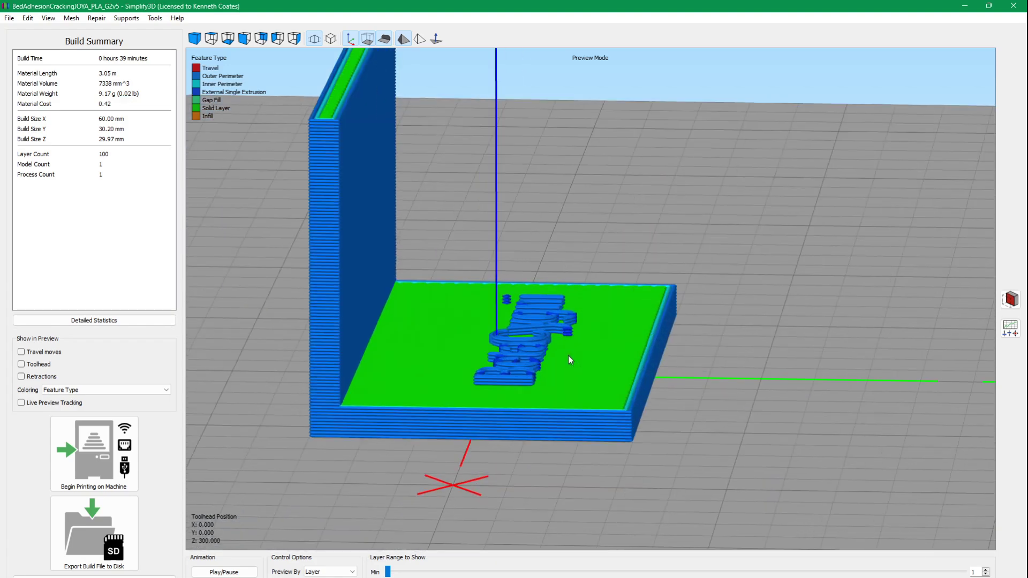
scroll(568, 356, up, 2)
mouse_move(559, 355)
mouse_down()
mouse_move(554, 333)
mouse_move(689, 357)
mouse_move(693, 391)
mouse_move(545, 365)
mouse_up()
scroll(616, 376, down, 3)
mouse_move(478, 355)
mouse_down()
mouse_move(468, 319)
mouse_move(487, 340)
mouse_up()
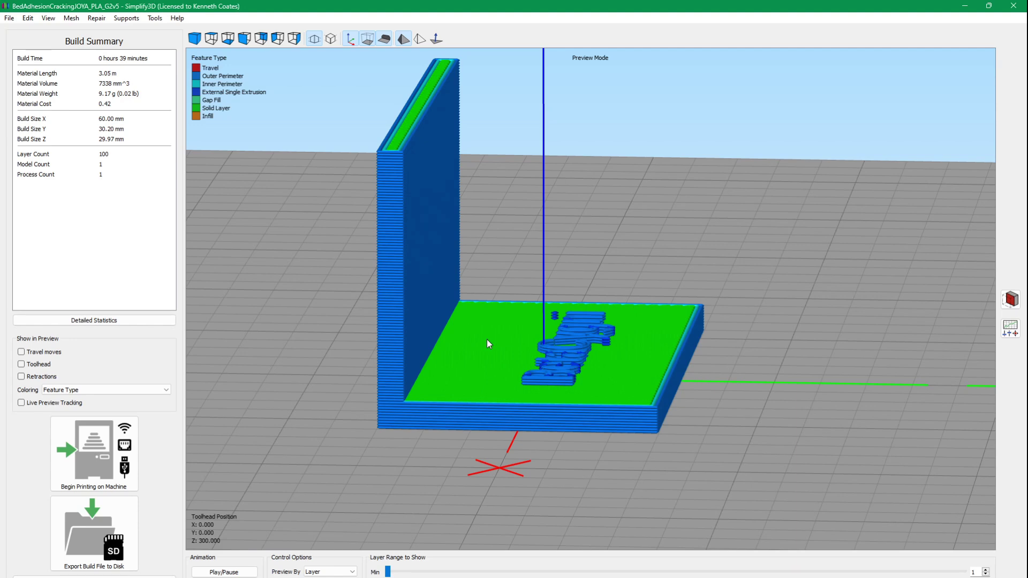
mouse_move(487, 343)
mouse_down()
mouse_move(566, 308)
mouse_move(551, 326)
mouse_move(636, 345)
mouse_move(614, 363)
mouse_move(550, 365)
mouse_move(508, 339)
mouse_up()
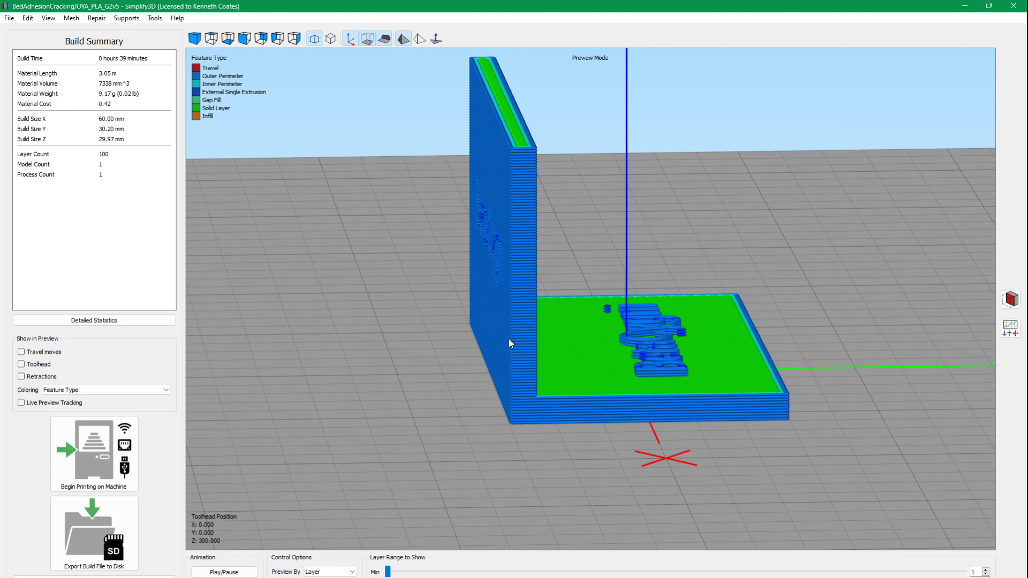
mouse_move(509, 339)
mouse_down()
mouse_move(455, 337)
mouse_move(512, 325)
mouse_move(459, 327)
mouse_move(557, 314)
mouse_move(577, 323)
mouse_move(438, 352)
mouse_up()
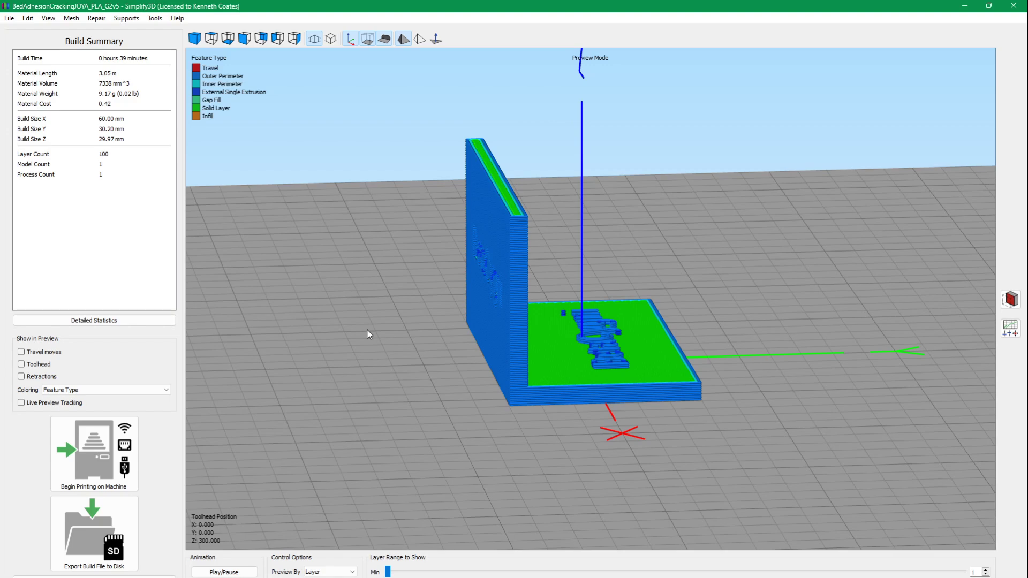
mouse_move(455, 319)
mouse_down()
mouse_move(558, 297)
mouse_move(528, 346)
mouse_move(425, 308)
mouse_move(449, 288)
mouse_move(497, 311)
mouse_move(398, 314)
mouse_up()
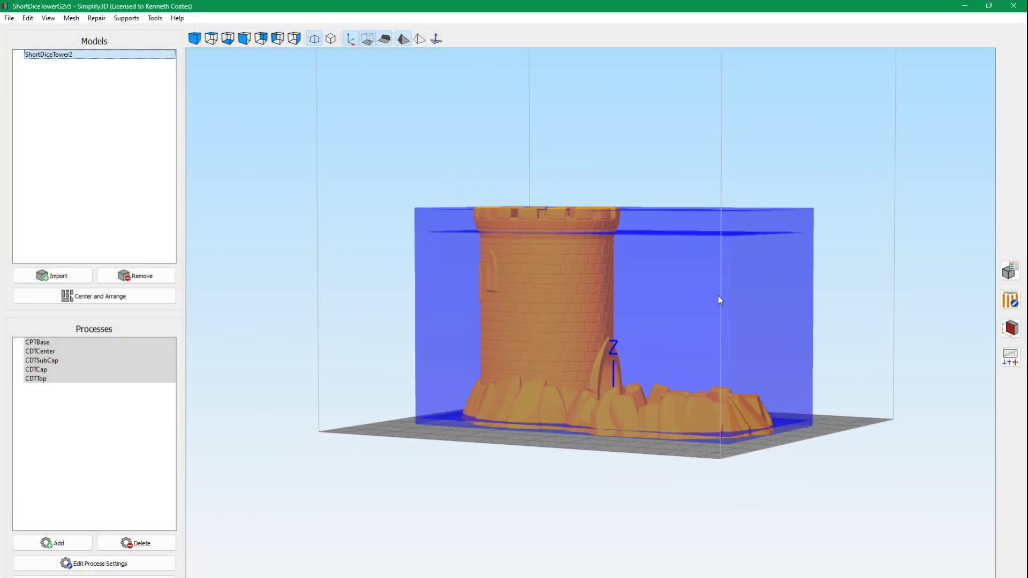
- Orbit around the dice tower and tray, then open the CDTCenter process settings
mouse_move(719, 300)
mouse_down()
mouse_move(794, 361)
mouse_move(694, 321)
mouse_move(680, 356)
mouse_move(607, 380)
mouse_move(740, 311)
mouse_move(724, 321)
mouse_up()
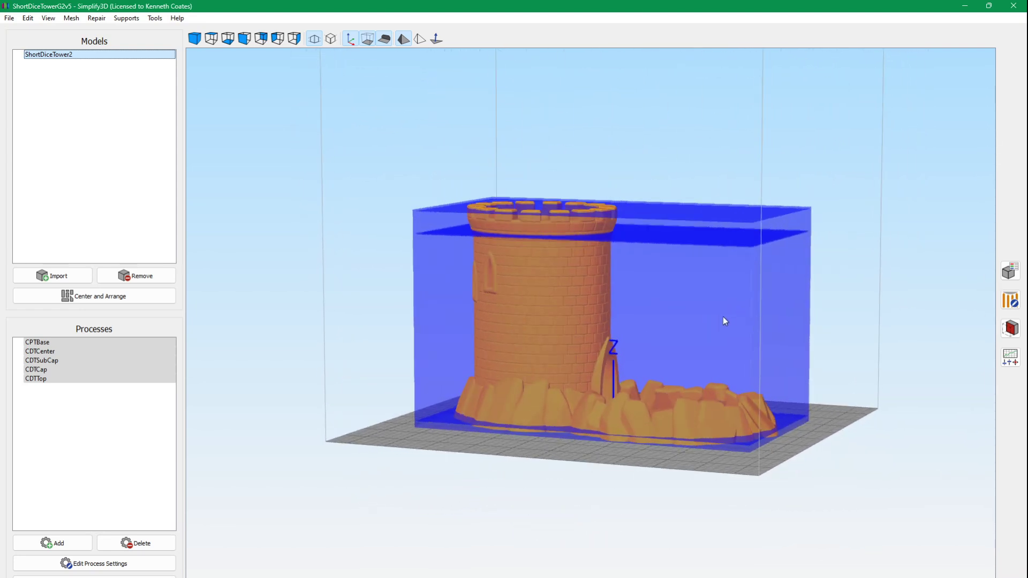
scroll(724, 317, up, 3)
scroll(615, 263, up, 3)
mouse_move(615, 263)
mouse_down()
mouse_move(658, 485)
mouse_move(582, 348)
mouse_up()
click(122, 407)
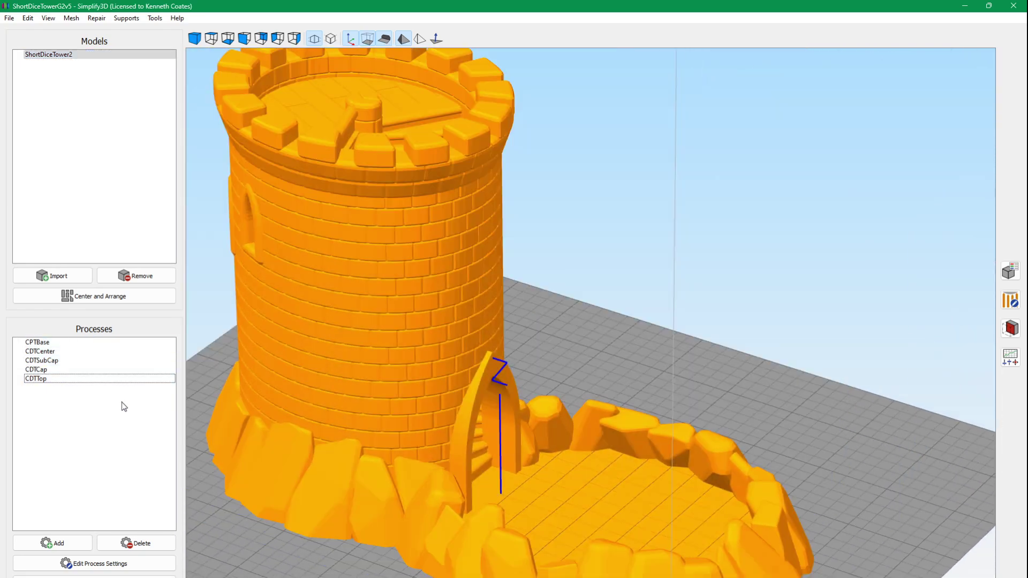
mouse_move(719, 325)
mouse_down()
mouse_move(754, 367)
mouse_move(547, 107)
mouse_up()
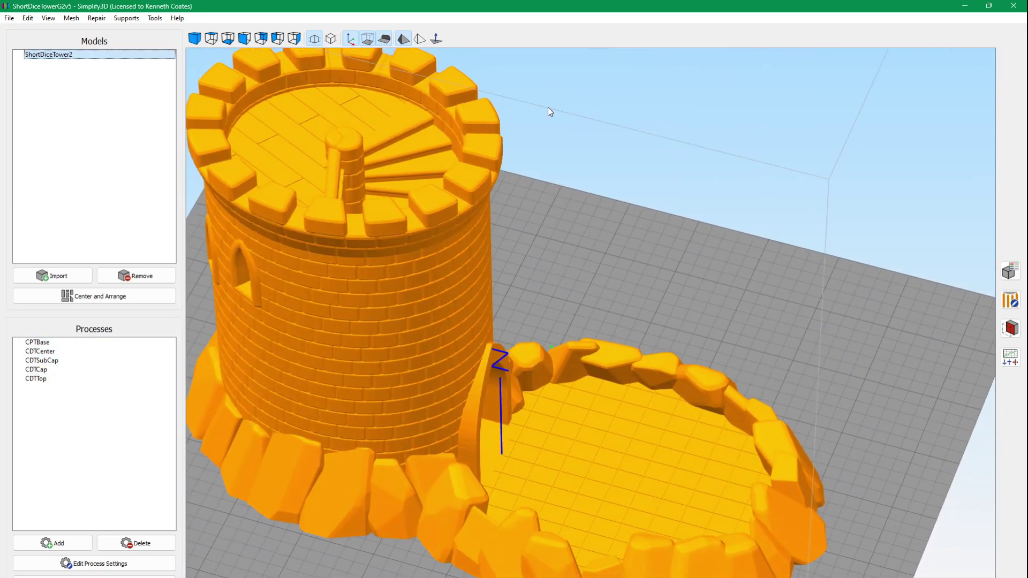
scroll(439, 308, up, 3)
drag(439, 307, 386, 290)
drag(542, 332, 338, 263)
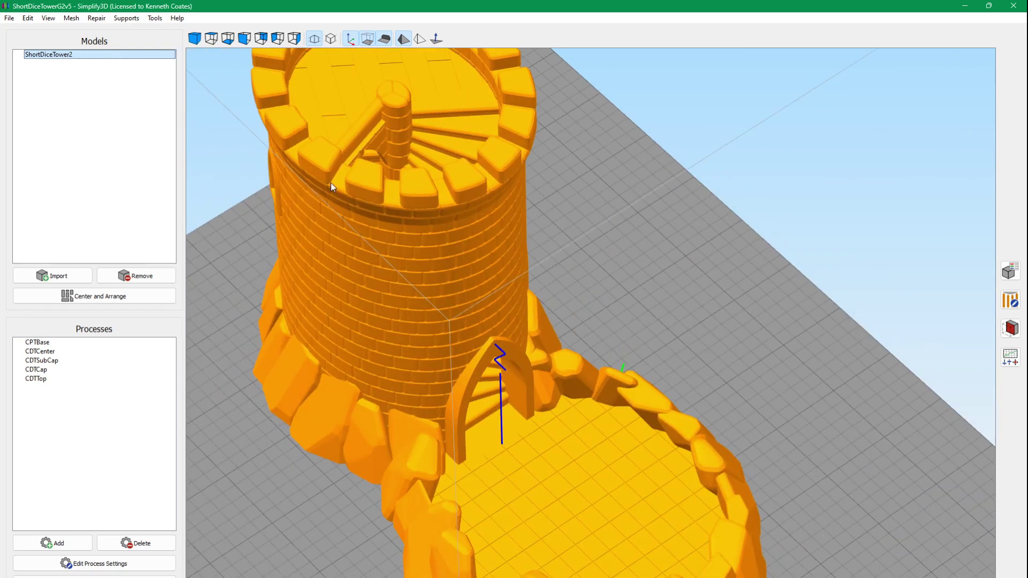
mouse_move(446, 456)
mouse_down()
mouse_move(653, 504)
mouse_move(739, 413)
mouse_move(725, 485)
mouse_move(679, 385)
mouse_move(701, 377)
mouse_up()
scroll(712, 445, down, 2)
scroll(702, 378, up, 3)
scroll(701, 378, down, 1)
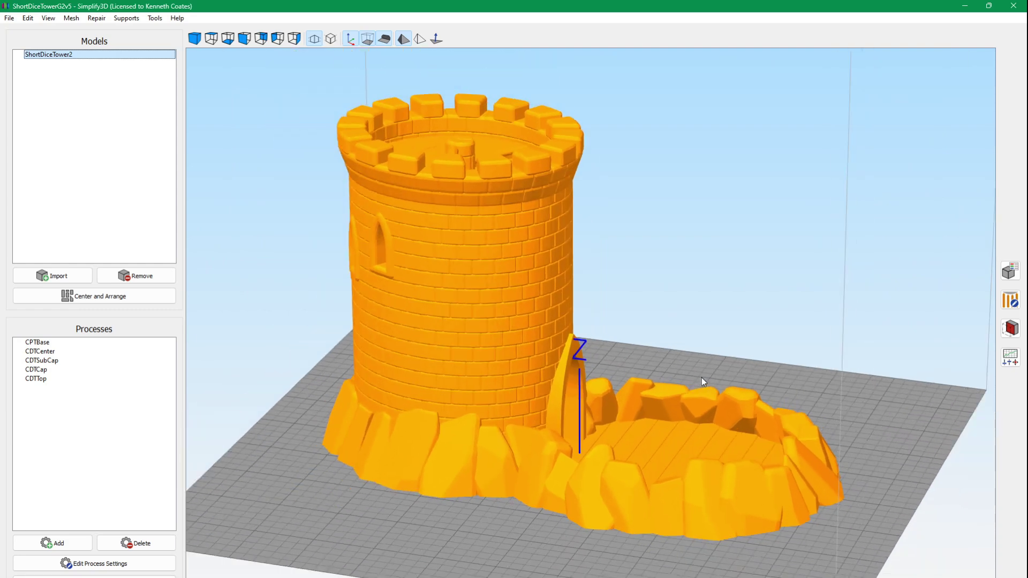
mouse_move(701, 378)
mouse_down()
mouse_move(599, 397)
mouse_move(484, 395)
mouse_move(677, 403)
mouse_up()
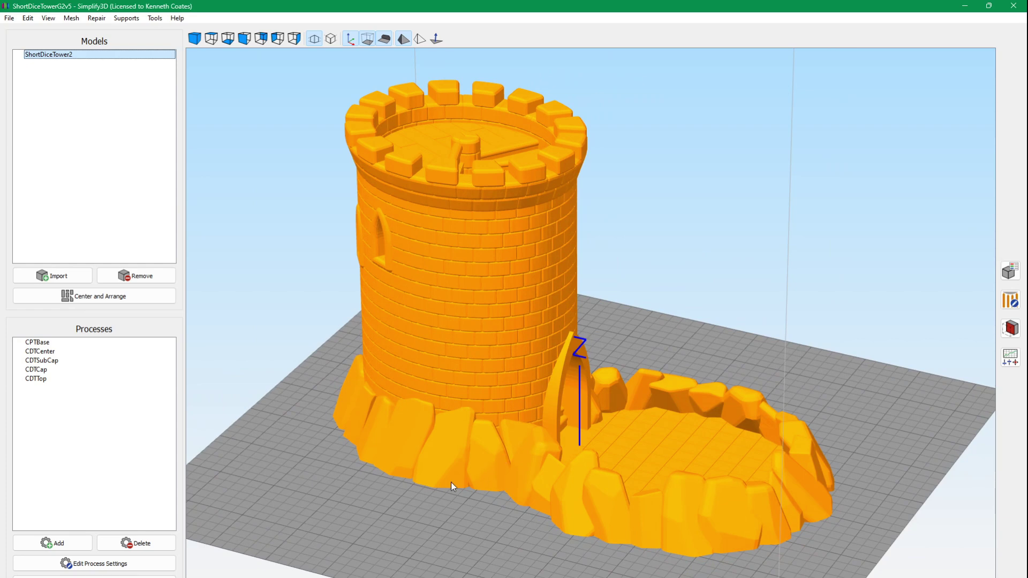
double_click(63, 349)
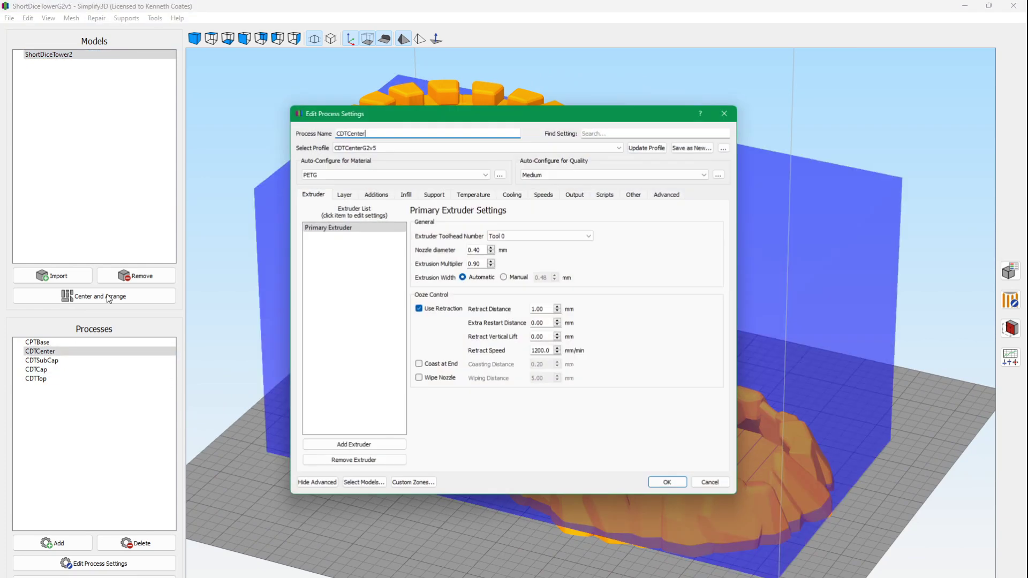
- Lower CDTCenter's layer height to 0.2 mm and close its settings
click(343, 194)
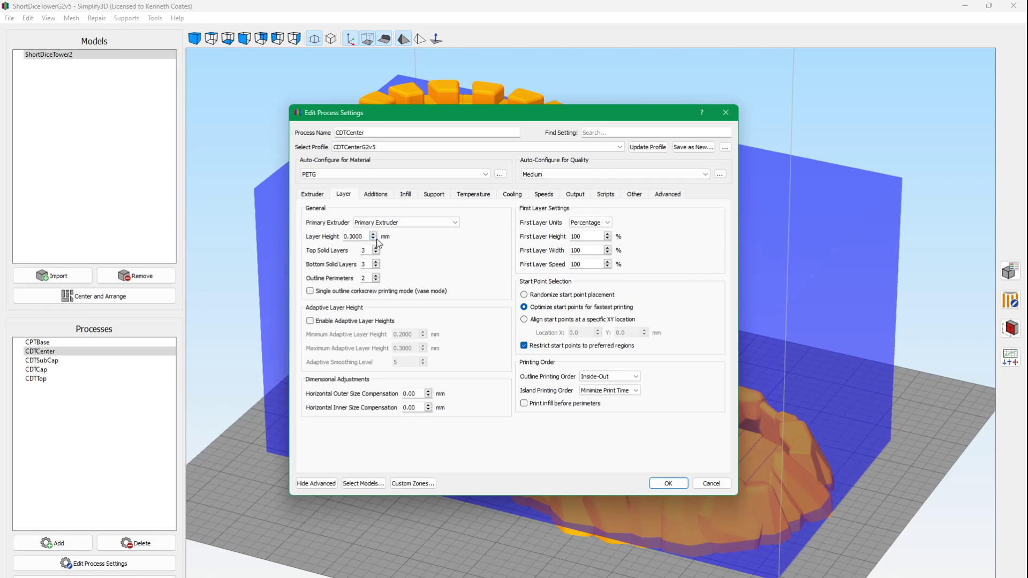
click(375, 239)
click(668, 483)
- Slice all five processes, review the 13.5-hour, 692-layer preview, and return to the model
click(91, 344)
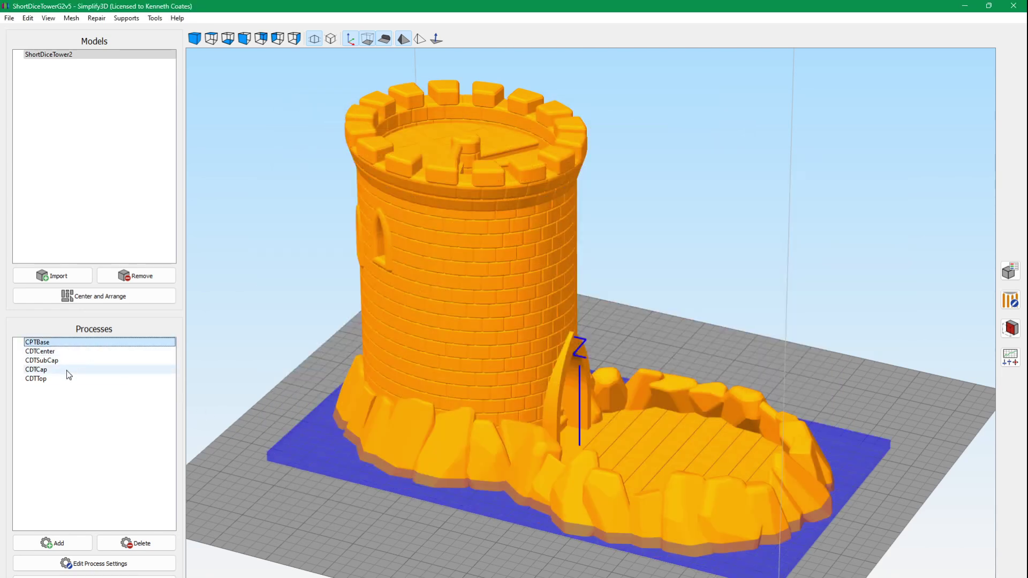
shift+click(59, 379)
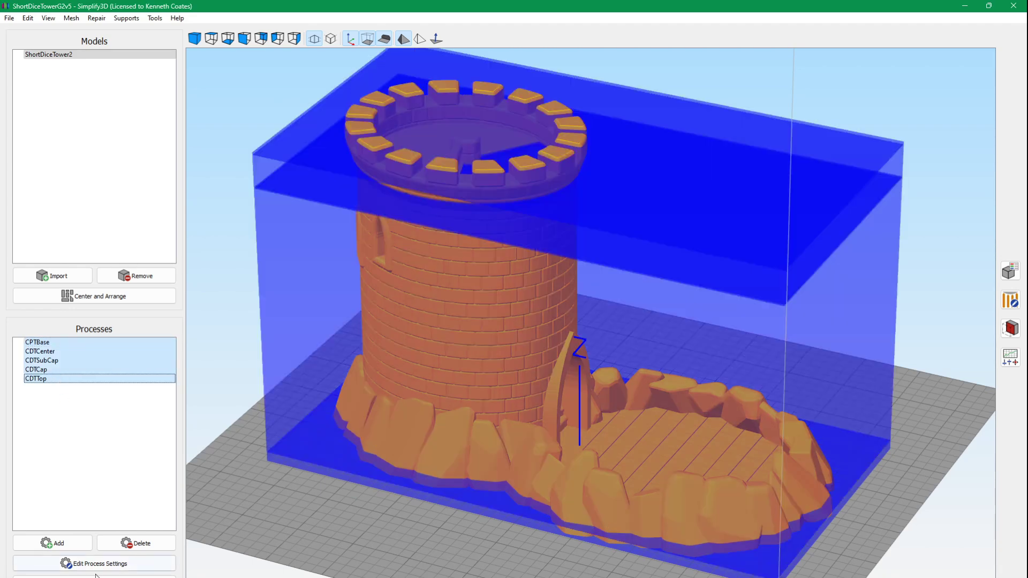
click(94, 576)
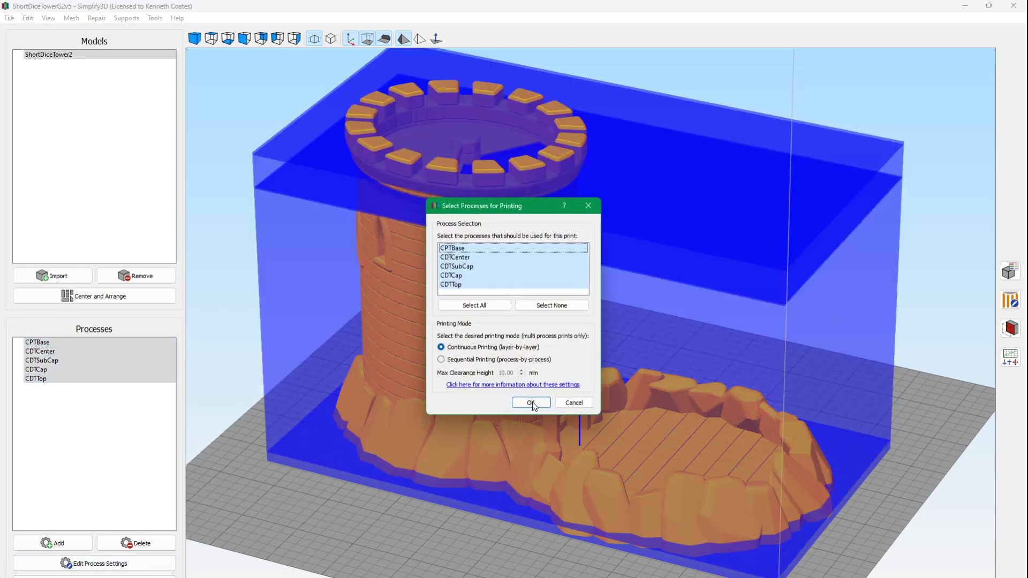
click(531, 403)
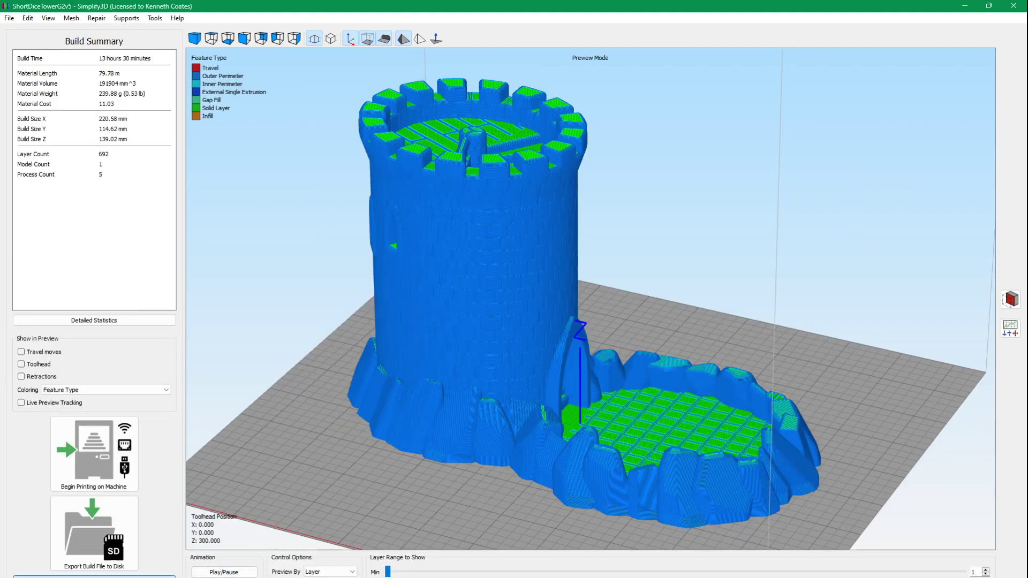
click(94, 576)
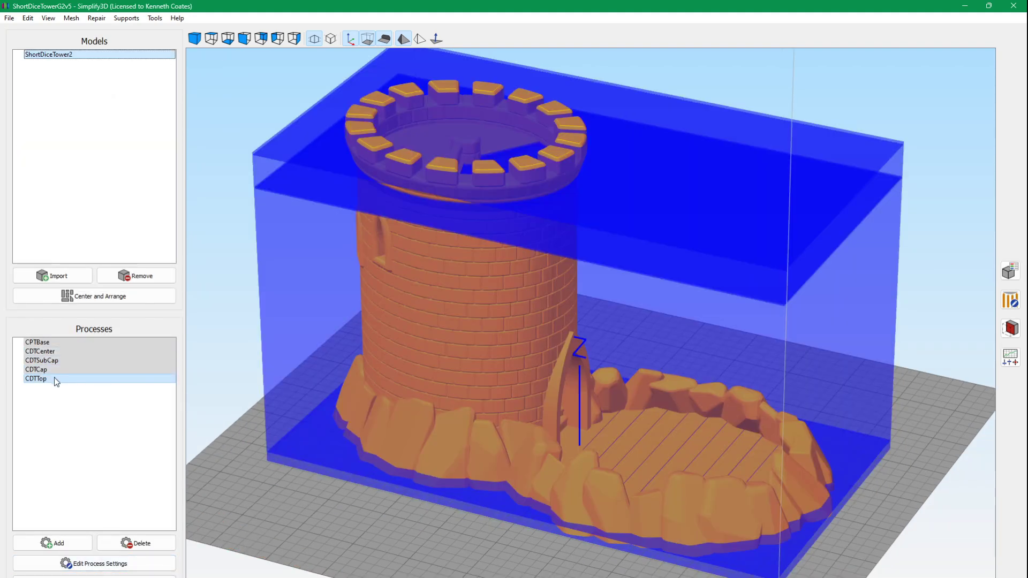
click(36, 379)
- Select CPTBase, orbit around the tower and bed, and open CPTBase's process settings
drag(492, 387, 510, 348)
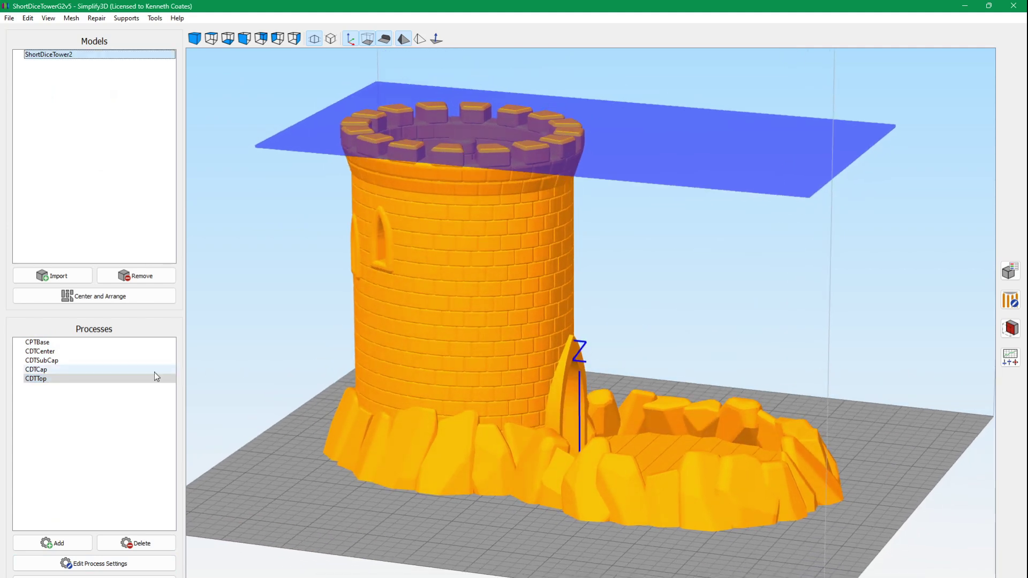
click(109, 343)
drag(475, 426, 473, 386)
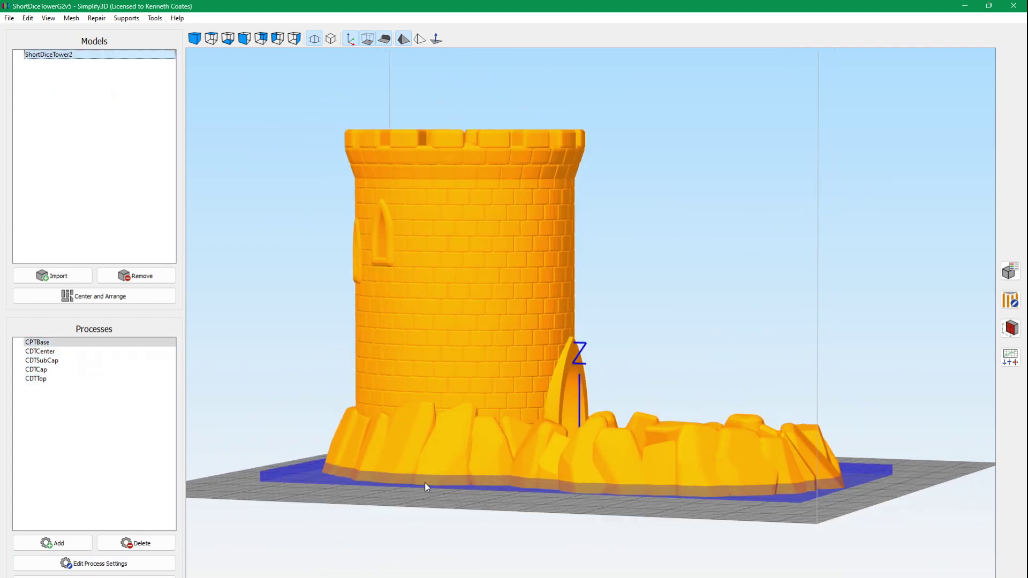
drag(425, 486, 437, 544)
drag(650, 455, 596, 536)
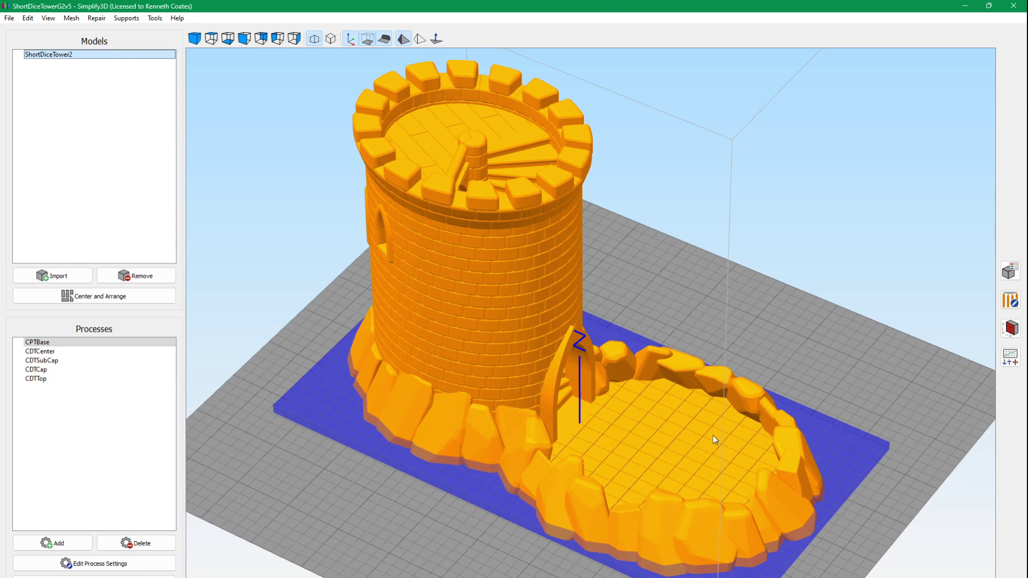
mouse_move(712, 436)
mouse_down()
mouse_move(680, 432)
mouse_move(681, 452)
mouse_move(561, 419)
mouse_up()
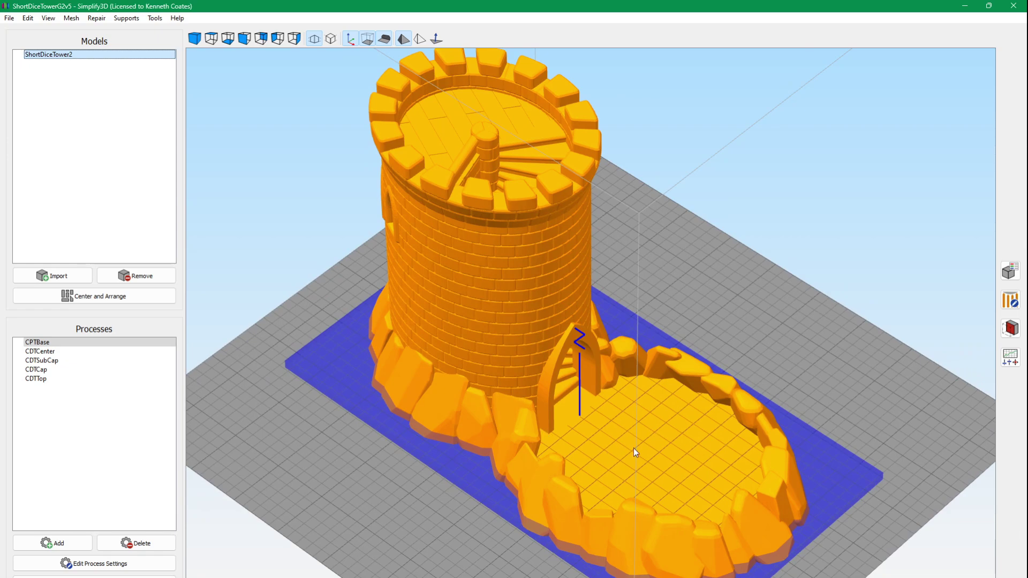
mouse_move(634, 448)
mouse_down()
mouse_move(664, 414)
mouse_move(708, 243)
mouse_move(658, 345)
mouse_move(585, 385)
mouse_move(599, 398)
mouse_up()
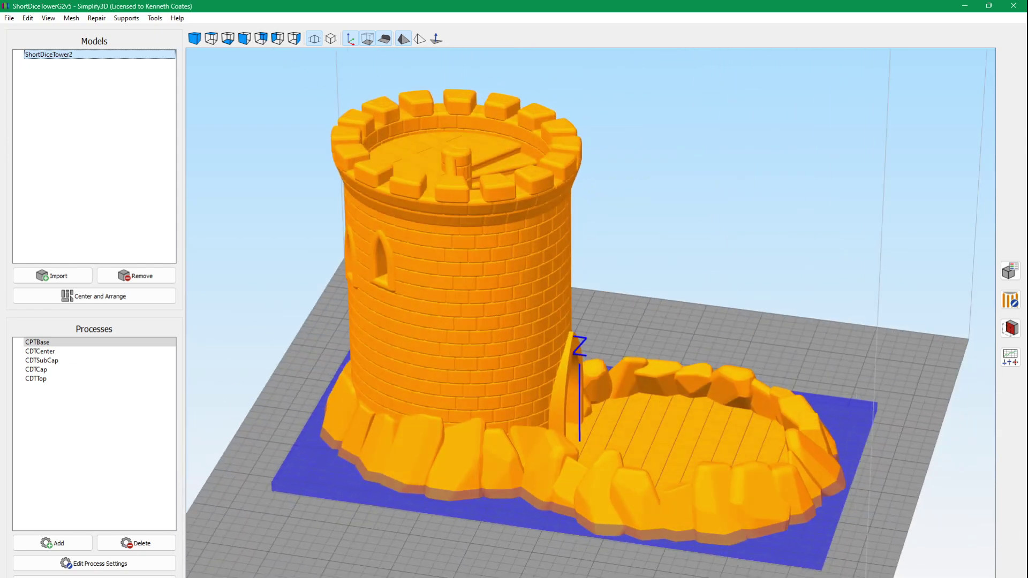
drag(697, 509, 675, 536)
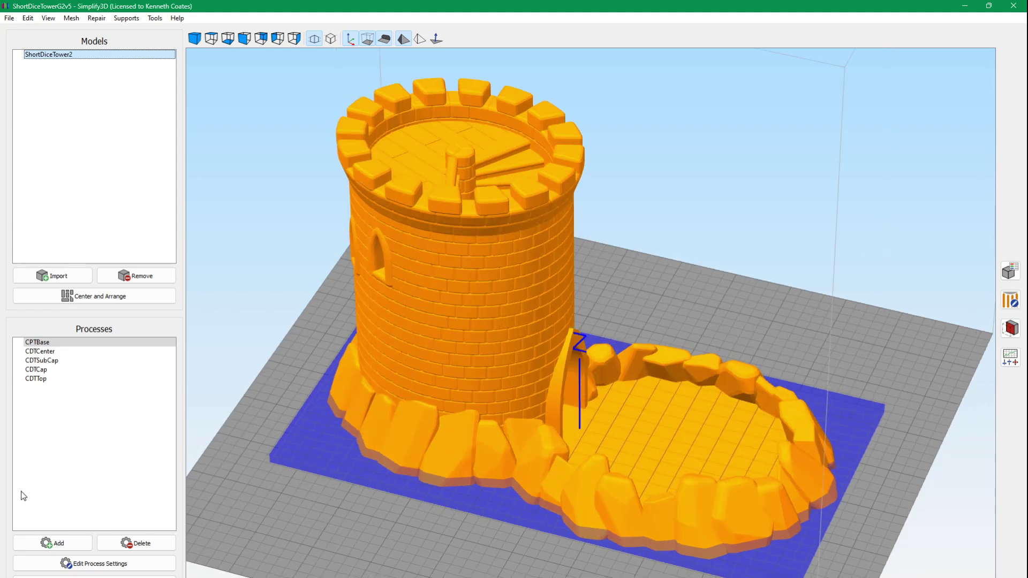
double_click(61, 343)
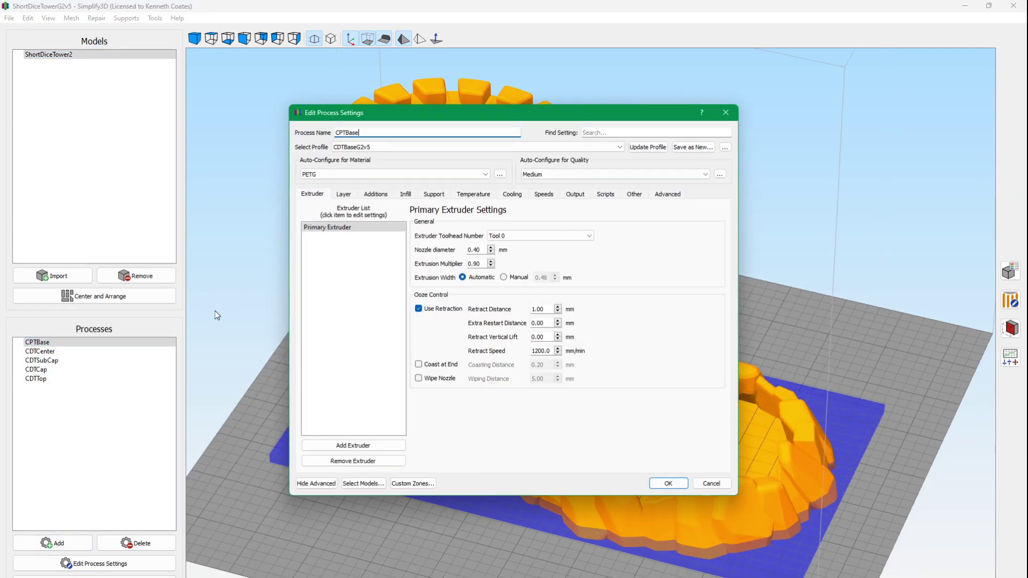
- Check CPTBase's layer height range, cancel its changes, and preview it (18 layers, 2 h 12 min)
click(343, 196)
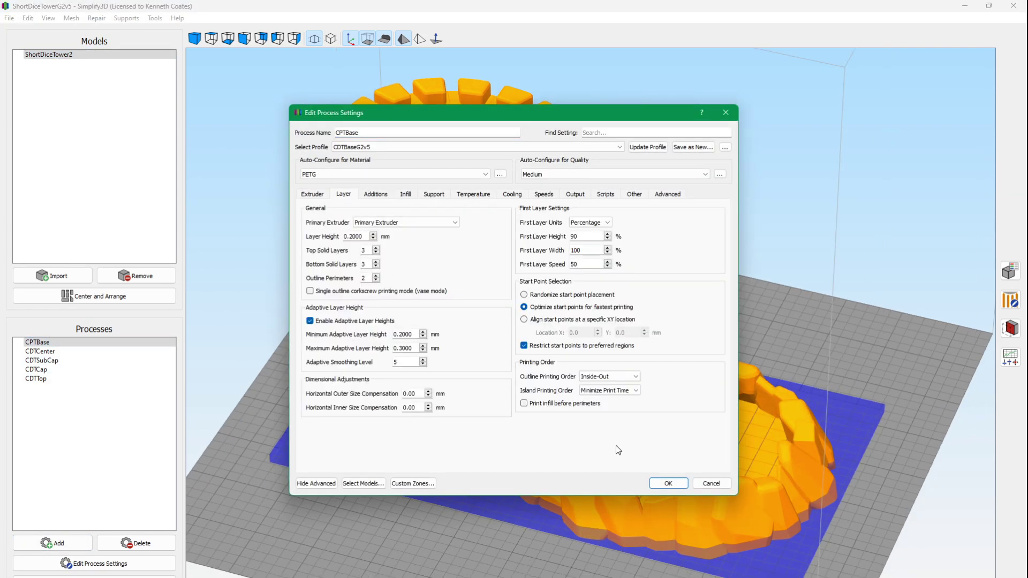
click(413, 483)
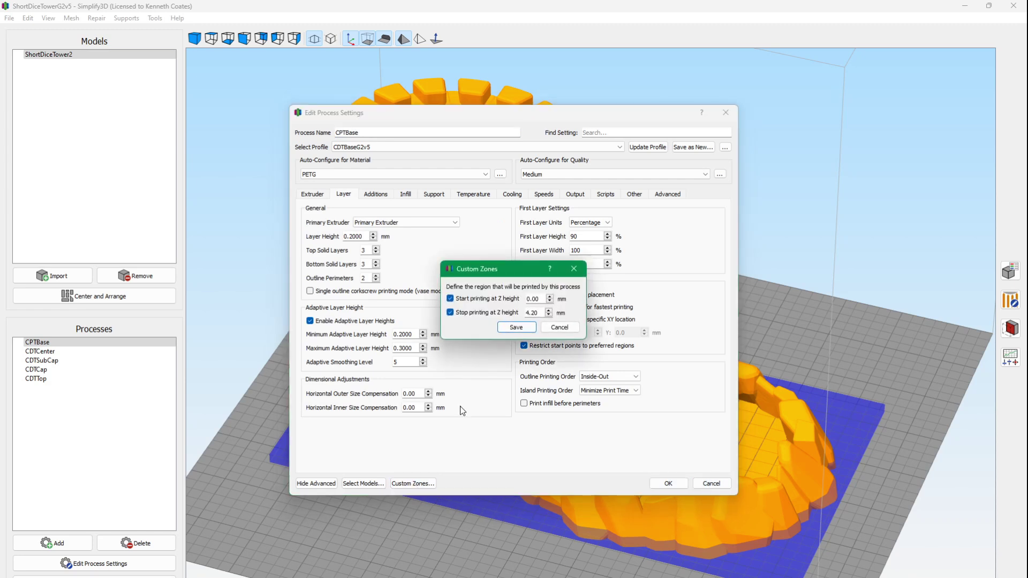
click(515, 328)
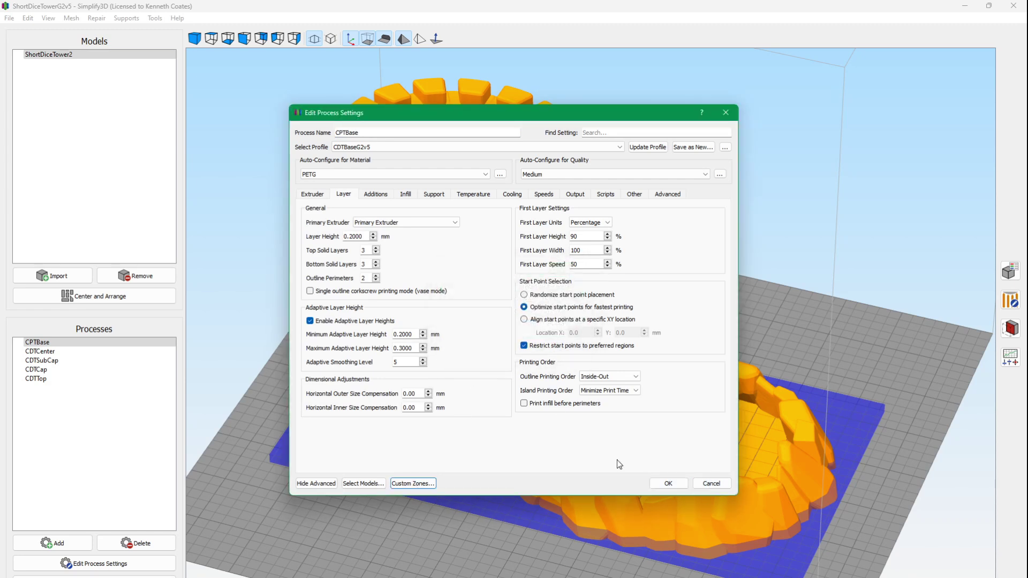
click(711, 483)
key(ctrl+p)
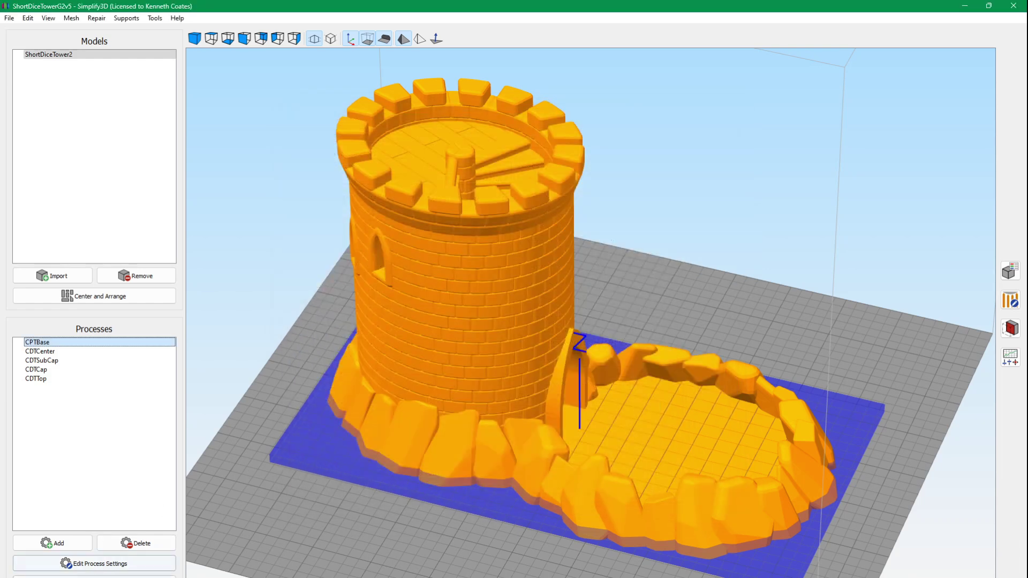
click(536, 403)
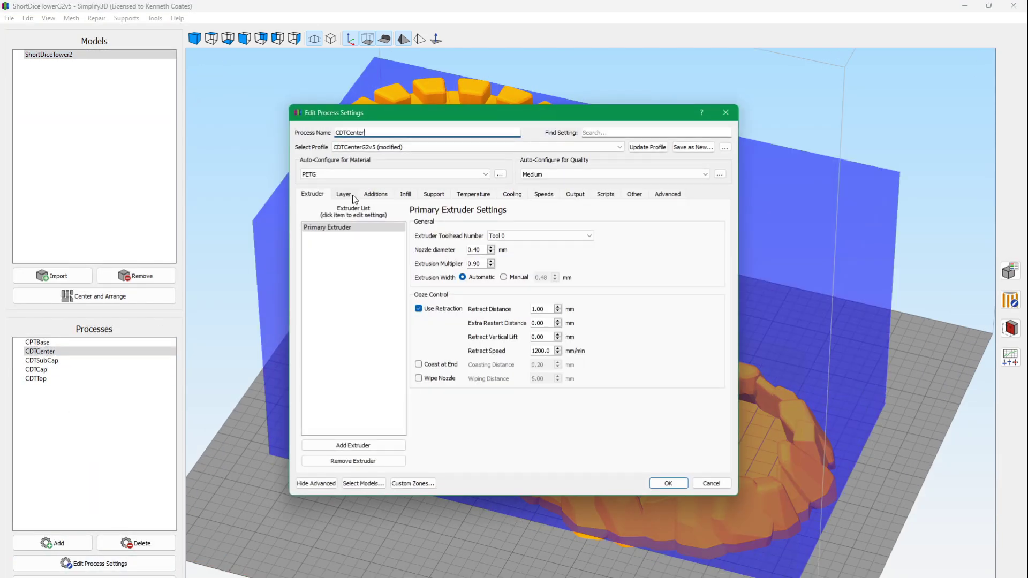
- Load CDTBaseG2v5, then CDTCenterG2v5, confirm 0.3 mm layers, and accept CDTCenter's settings
click(352, 197)
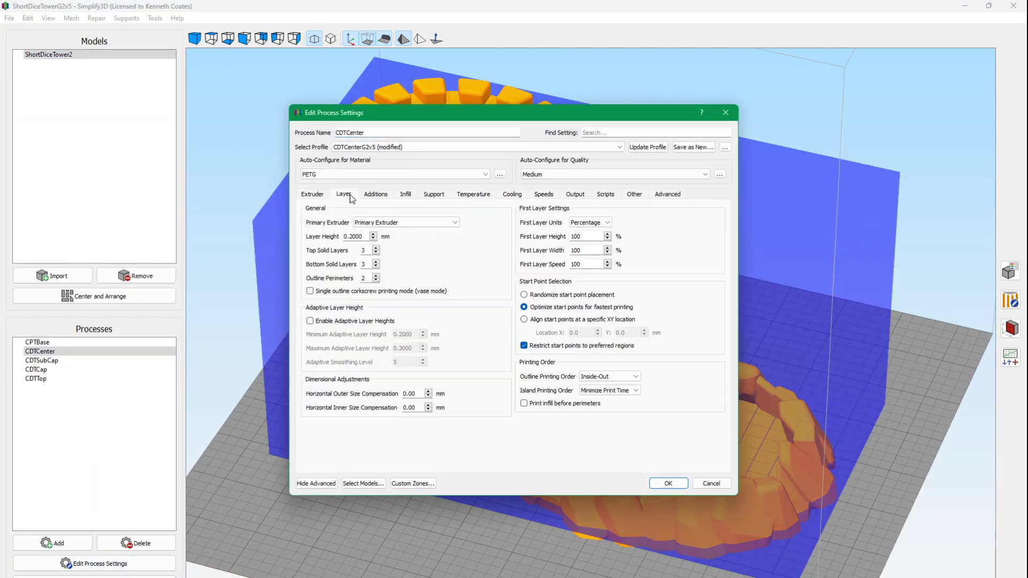
click(381, 148)
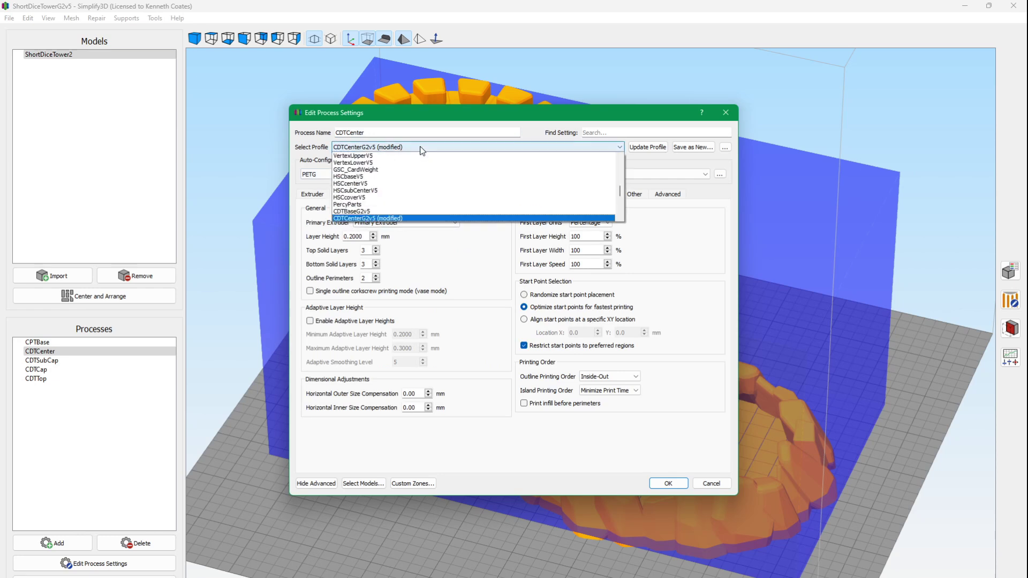
click(410, 213)
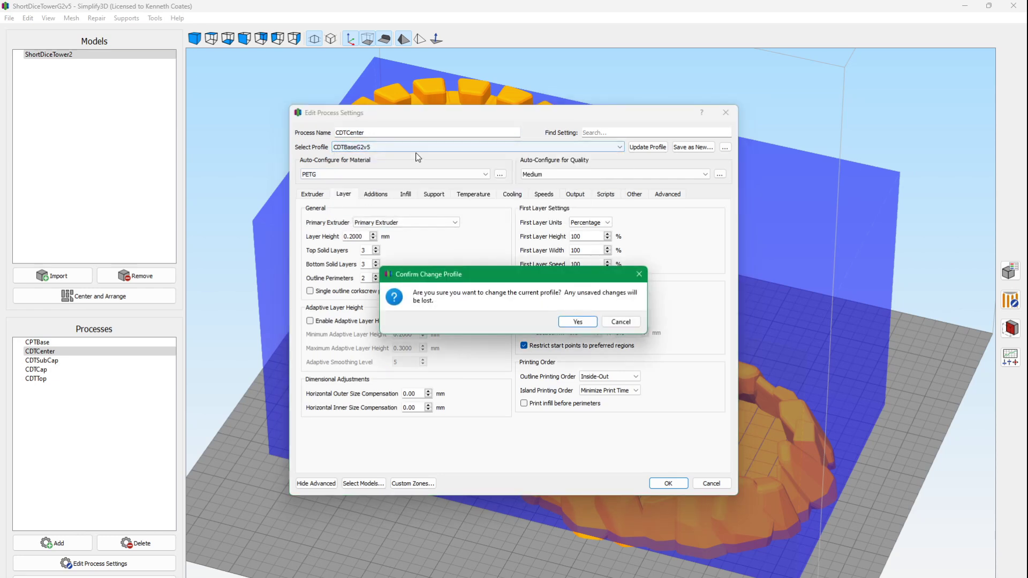
click(580, 322)
click(463, 150)
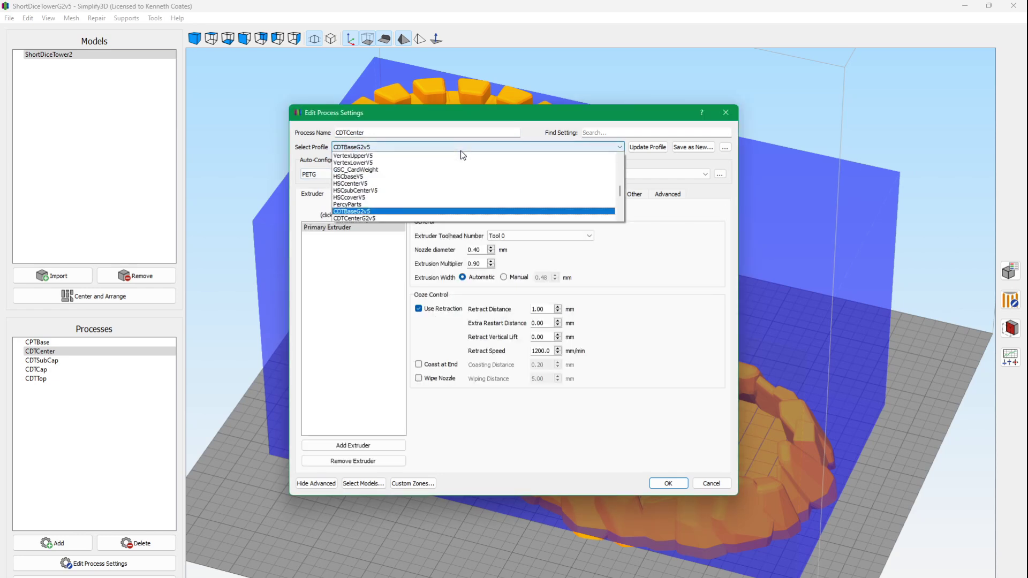
click(432, 220)
click(342, 196)
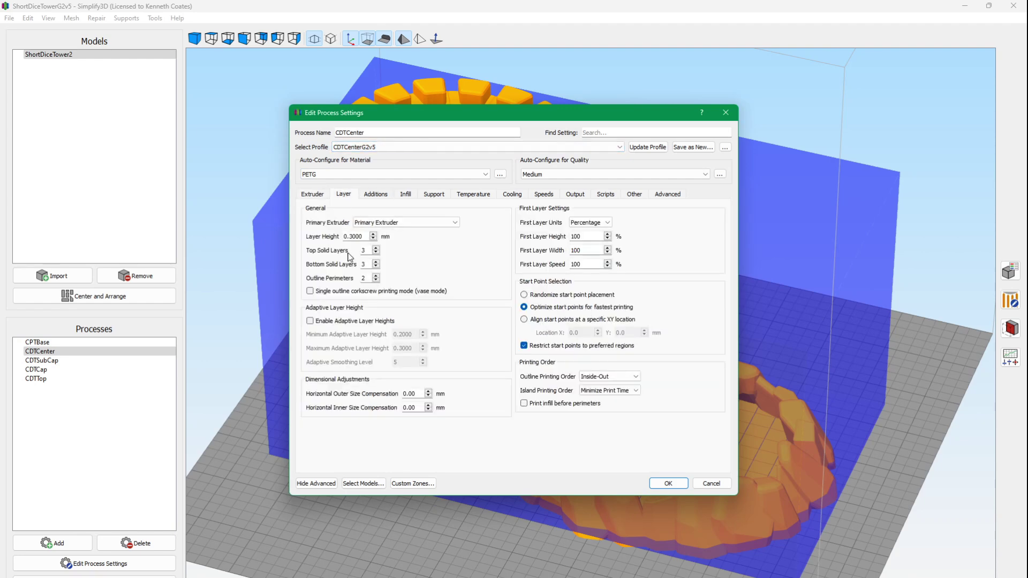
click(659, 486)
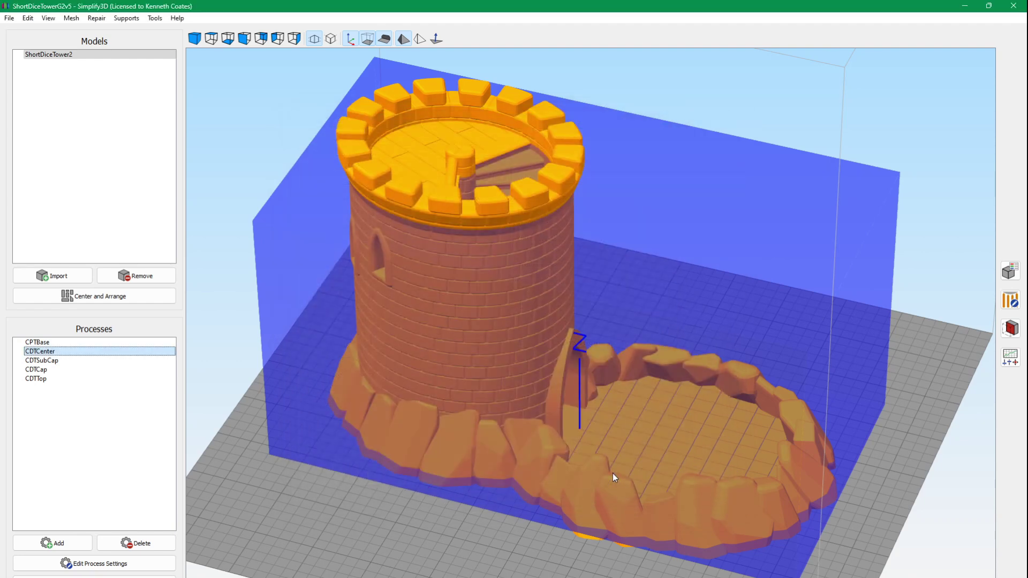
drag(613, 473, 645, 338)
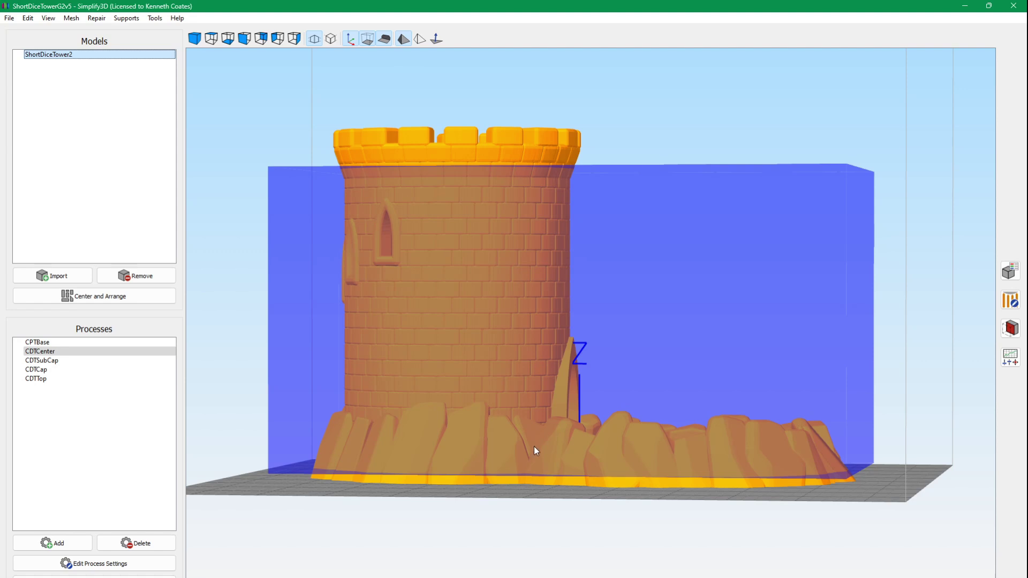
drag(515, 463, 515, 483)
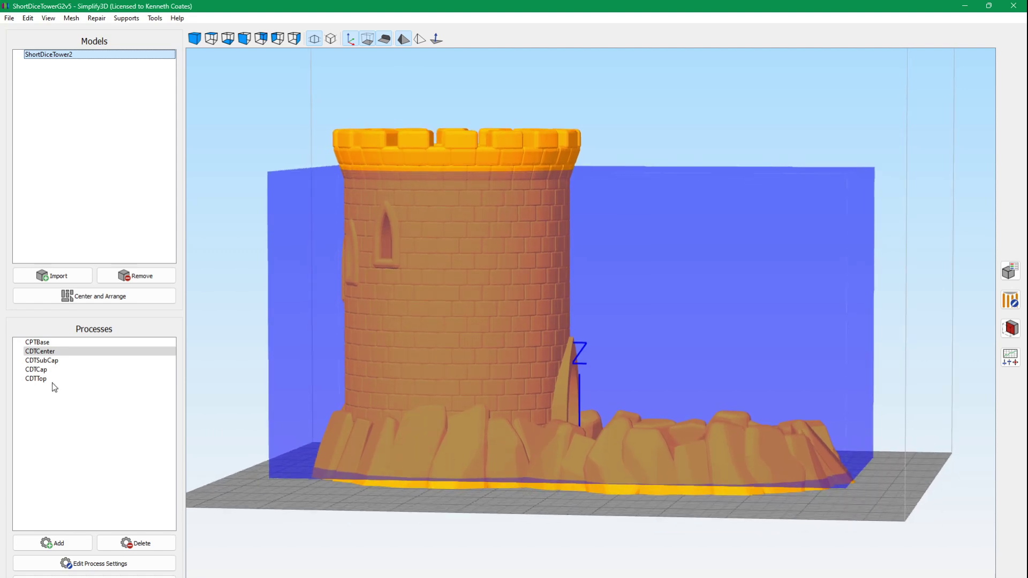
click(38, 343)
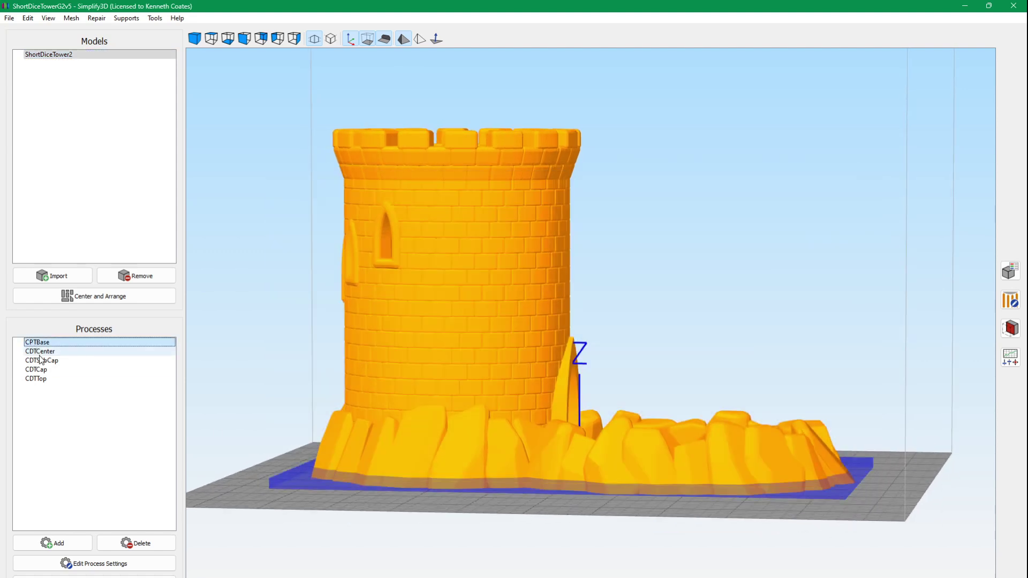
click(39, 352)
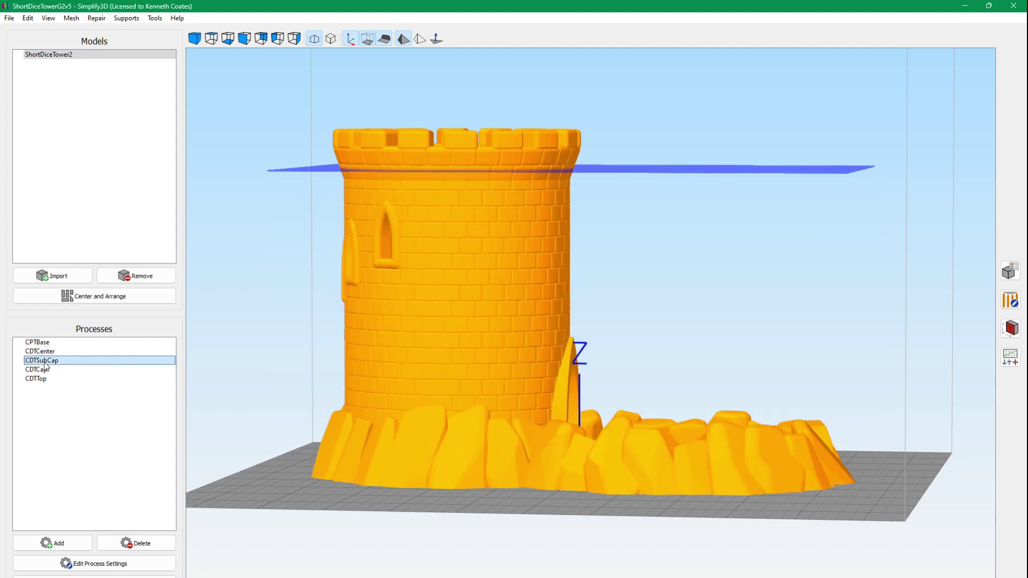
drag(360, 231, 397, 254)
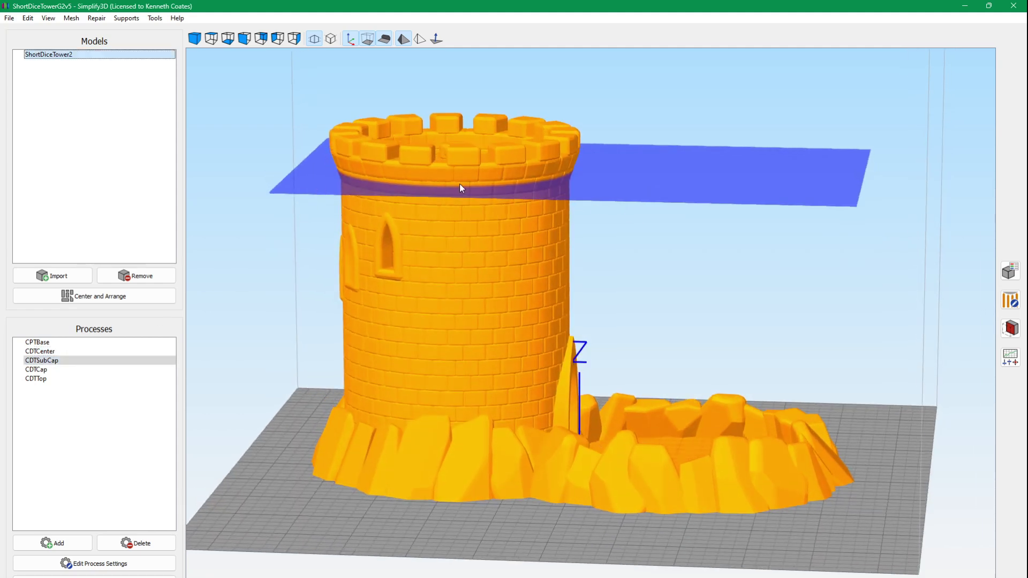
drag(460, 188, 494, 286)
drag(444, 255, 435, 186)
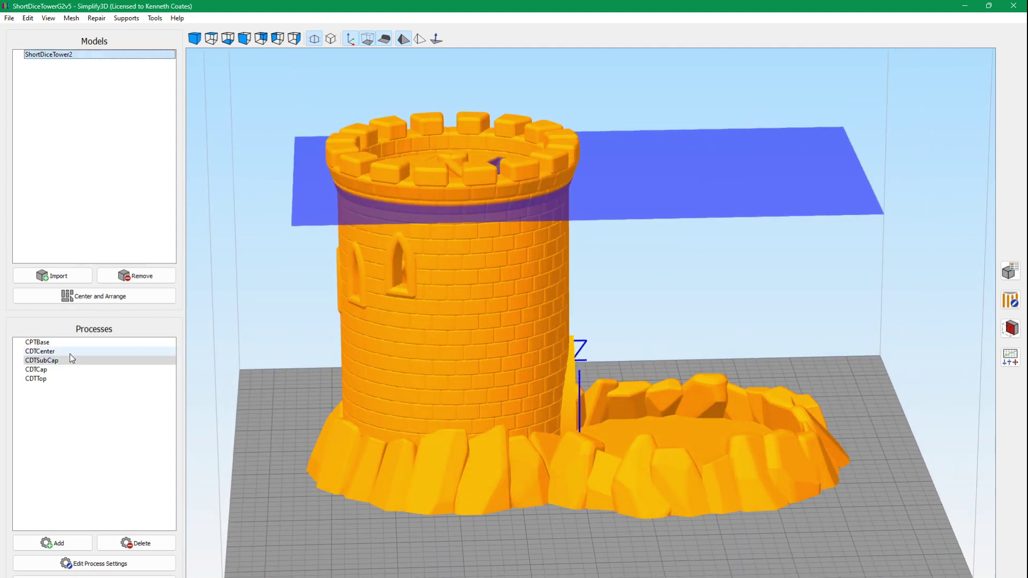
click(64, 369)
mouse_move(235, 381)
mouse_down()
mouse_move(443, 341)
mouse_move(432, 309)
mouse_move(441, 348)
mouse_up()
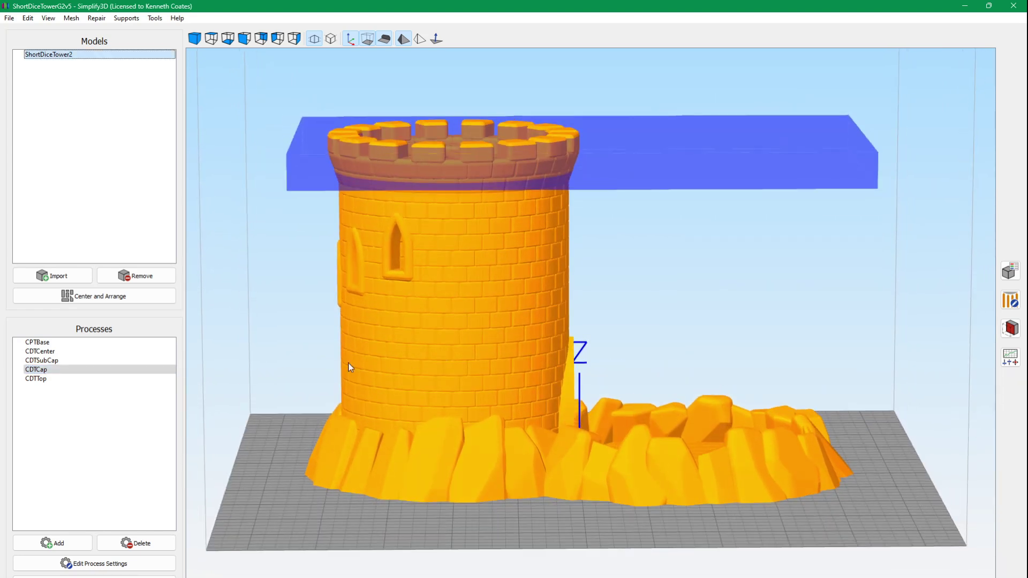
click(49, 381)
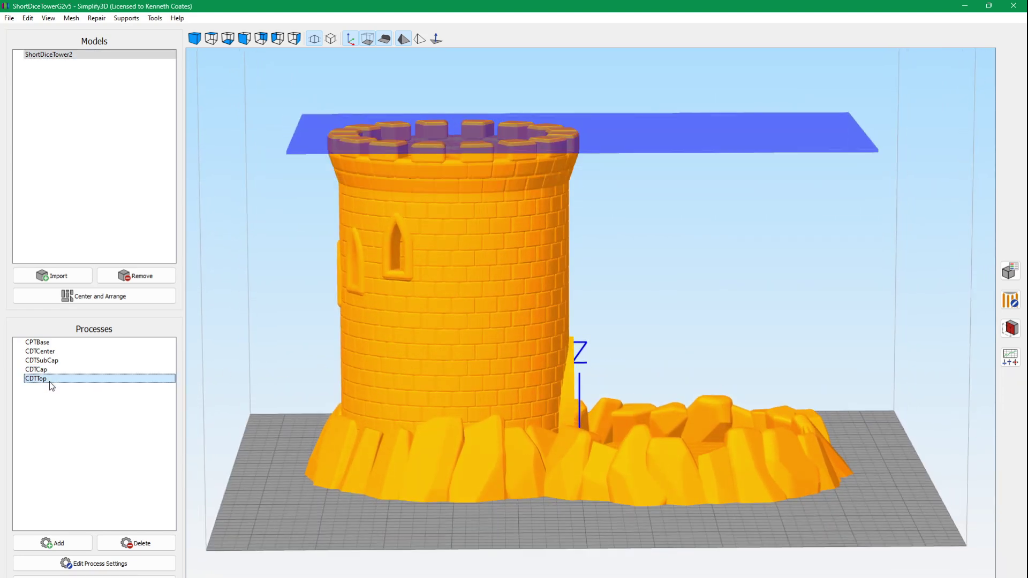
click(85, 352)
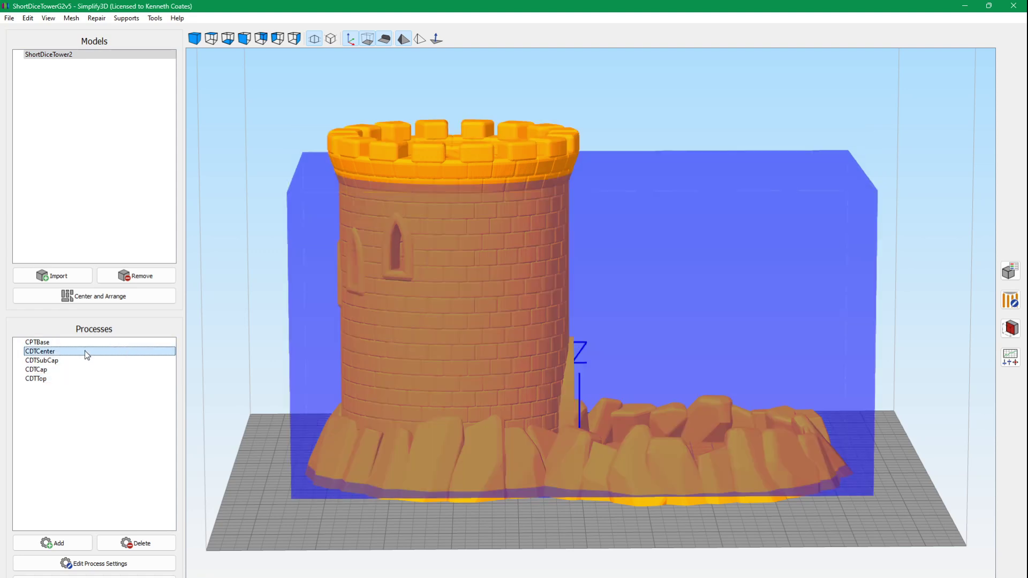
click(85, 343)
shift+click(81, 378)
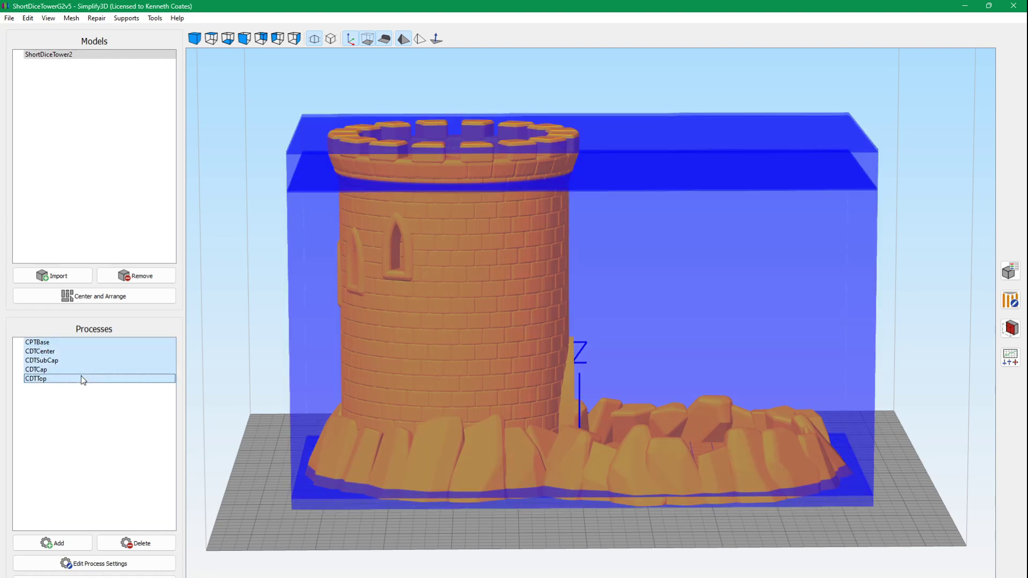
- Check CDTTop's layer settings and close them without changes
double_click(64, 379)
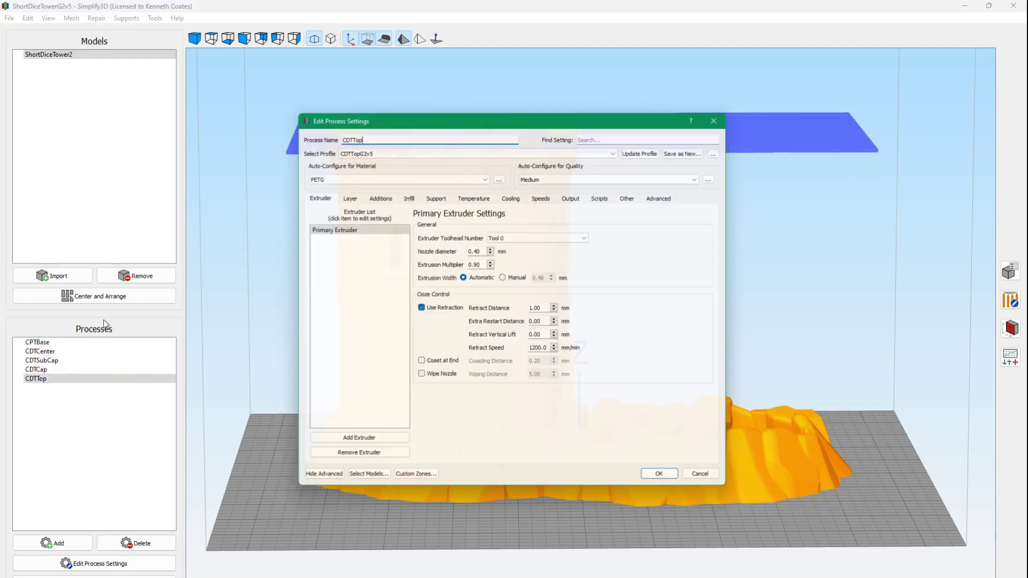
click(344, 195)
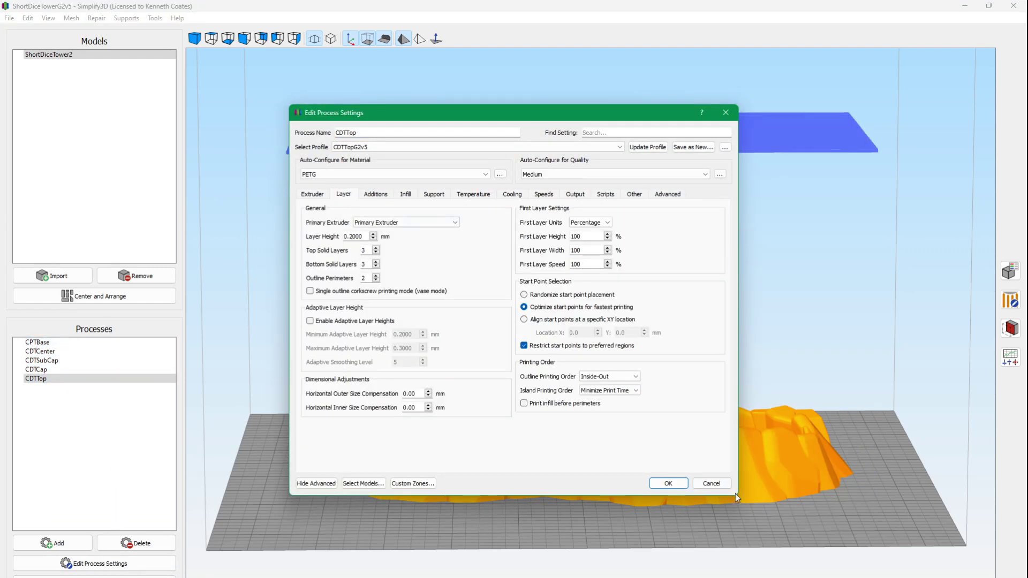
click(712, 483)
- Slice all five processes with continuous printing, estimating 10 h 41 min and 494 layers
click(61, 342)
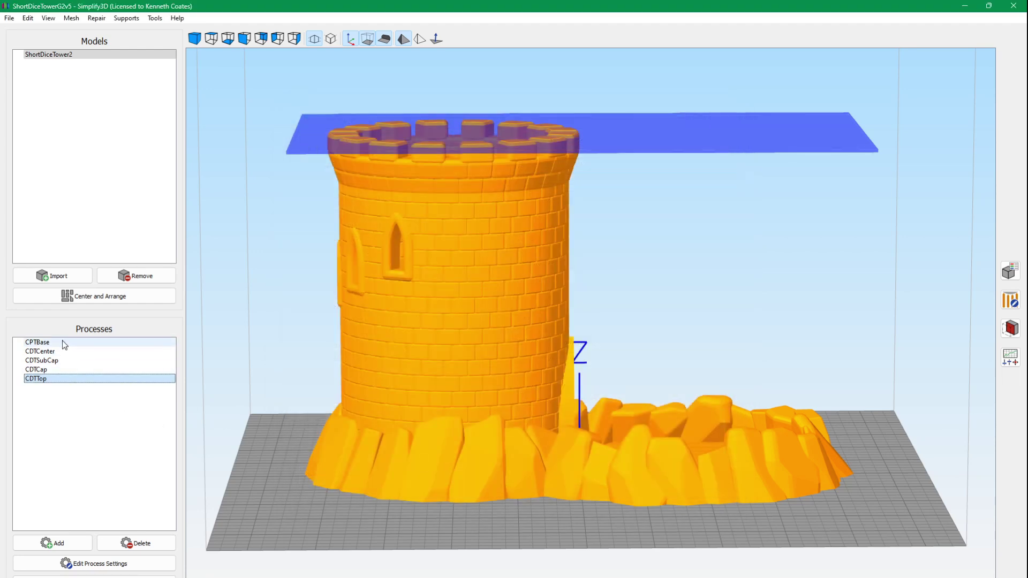
shift+click(58, 378)
click(95, 575)
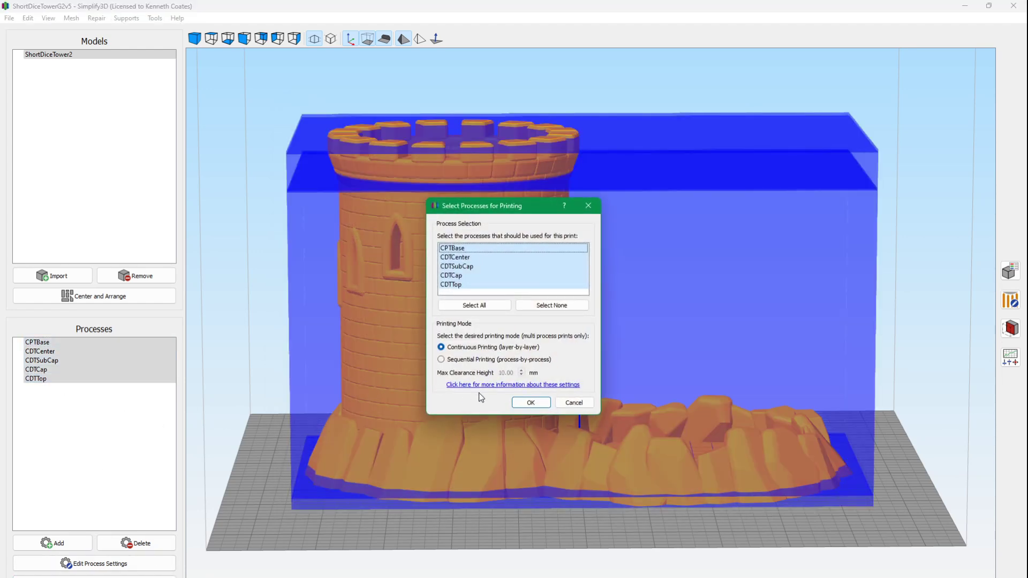
click(529, 402)
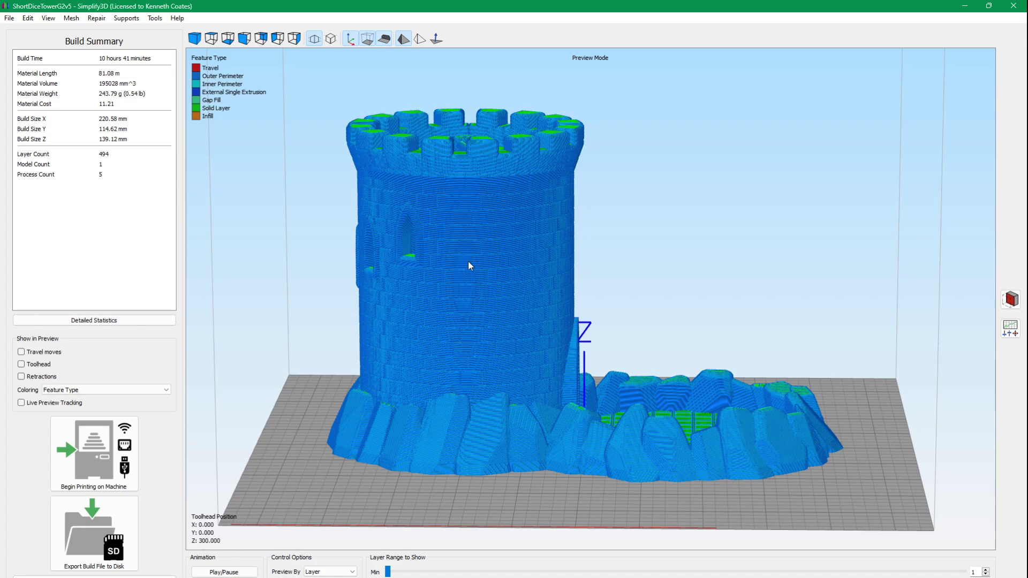
- Orbit the sliced preview to inspect tower and tray layers, then exit back to the model
mouse_move(468, 265)
mouse_down()
mouse_move(412, 258)
mouse_move(405, 323)
mouse_move(458, 383)
mouse_up()
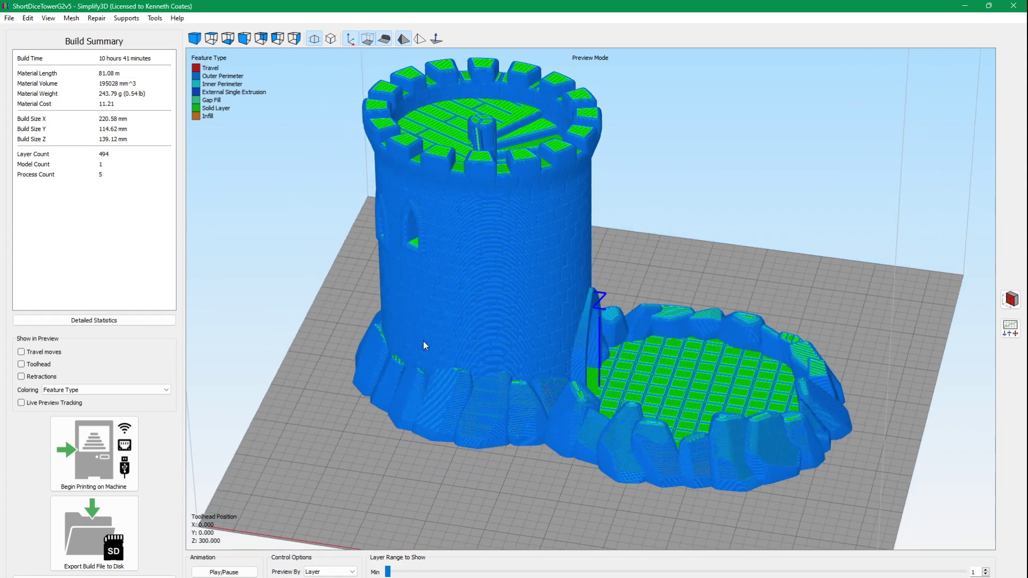
mouse_move(424, 342)
mouse_down()
mouse_move(516, 266)
mouse_move(505, 249)
mouse_up()
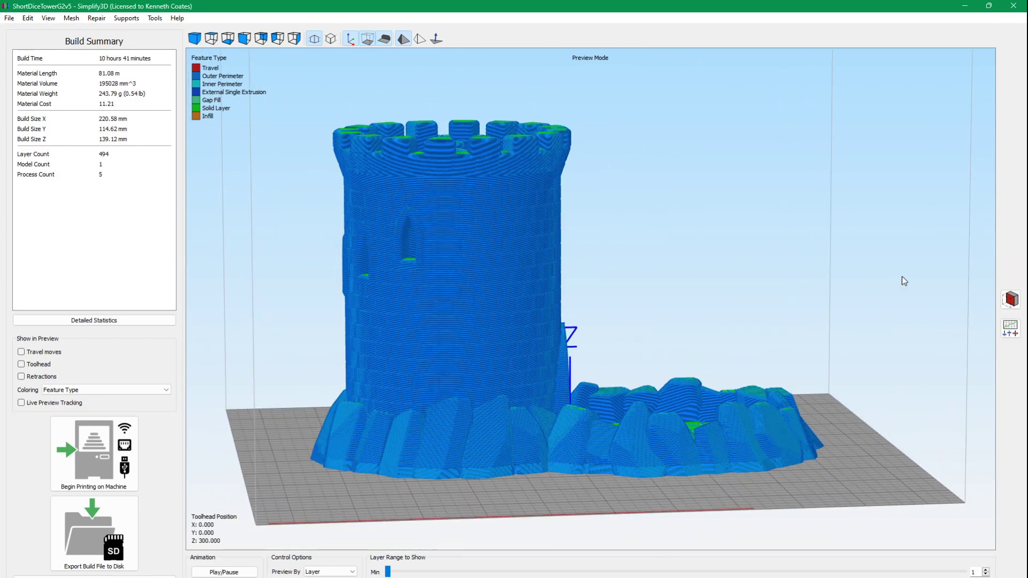
scroll(415, 338, up, 2)
scroll(415, 338, up, 2)
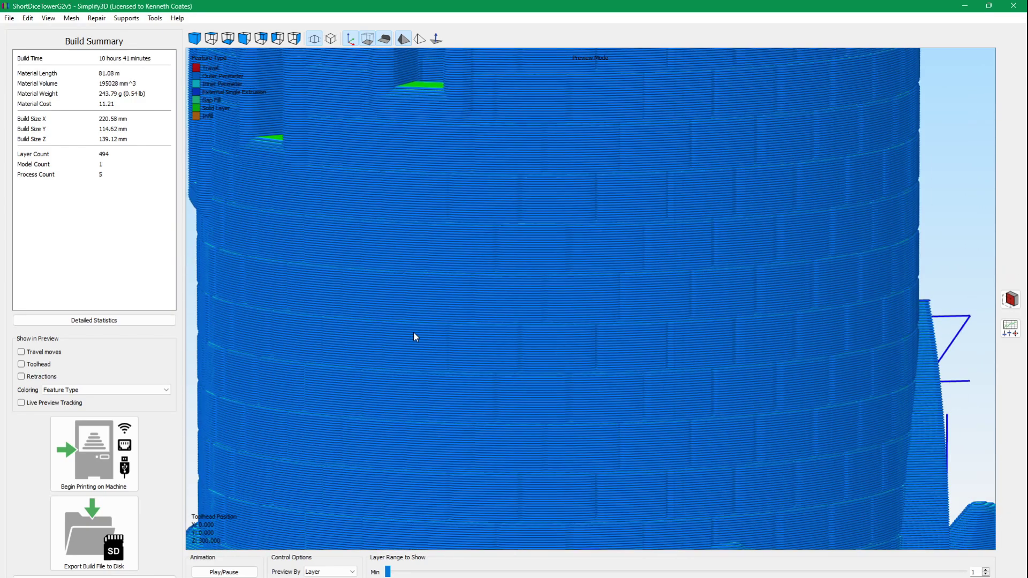
scroll(457, 319, up, 2)
scroll(414, 291, up, 2)
scroll(415, 291, down, 2)
scroll(438, 346, down, 2)
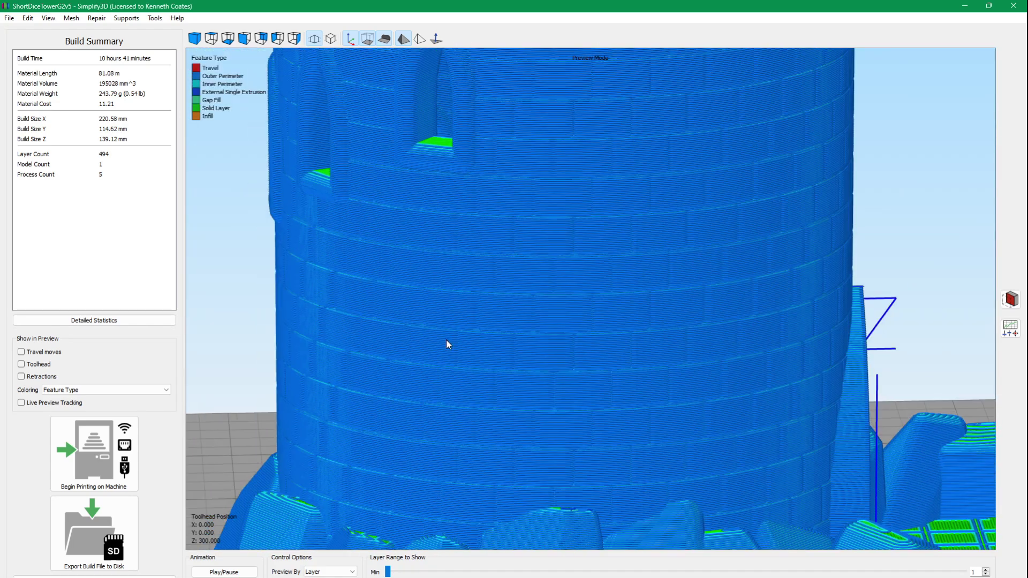
scroll(448, 345, down, 1)
scroll(457, 314, down, 1)
mouse_move(381, 309)
mouse_down()
mouse_move(539, 336)
mouse_move(725, 326)
mouse_move(784, 373)
mouse_move(960, 384)
mouse_move(715, 355)
mouse_move(1023, 445)
mouse_move(880, 317)
mouse_move(880, 363)
mouse_move(863, 363)
mouse_move(883, 382)
mouse_move(612, 382)
mouse_move(653, 415)
mouse_move(613, 388)
mouse_move(586, 401)
mouse_up()
scroll(879, 365, down, 1)
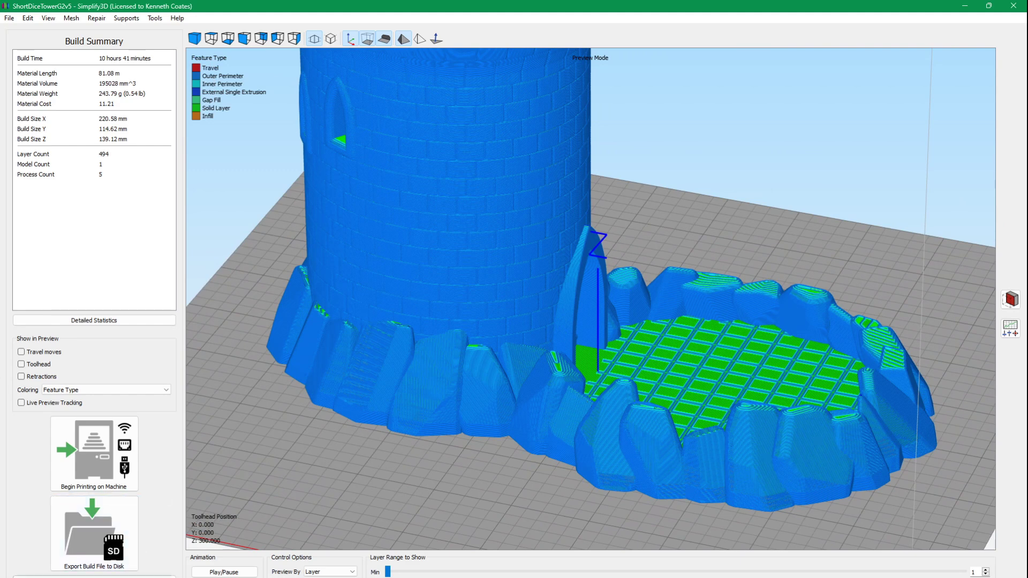
click(132, 575)
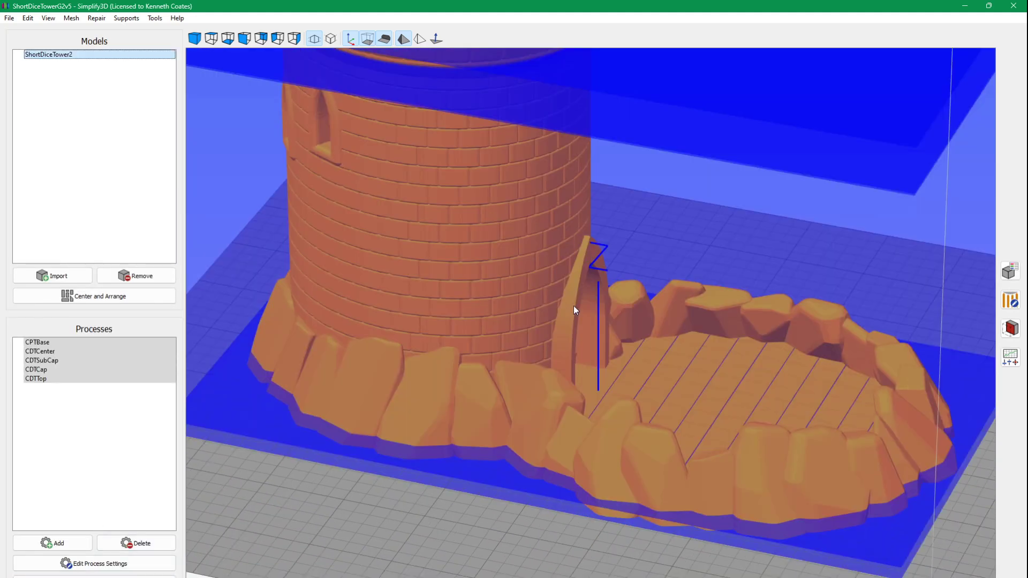
scroll(575, 306, down, 5)
drag(578, 313, 571, 237)
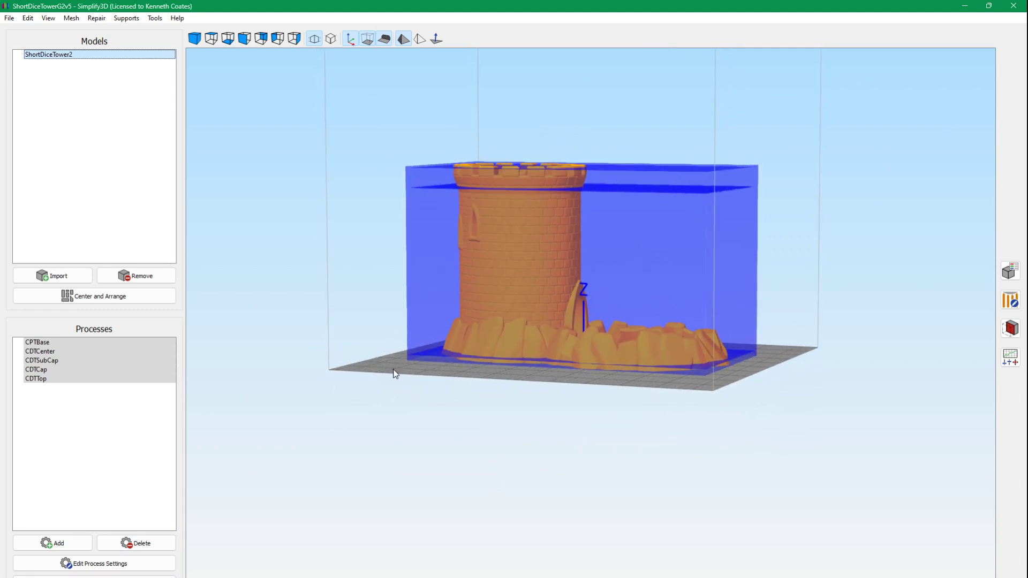